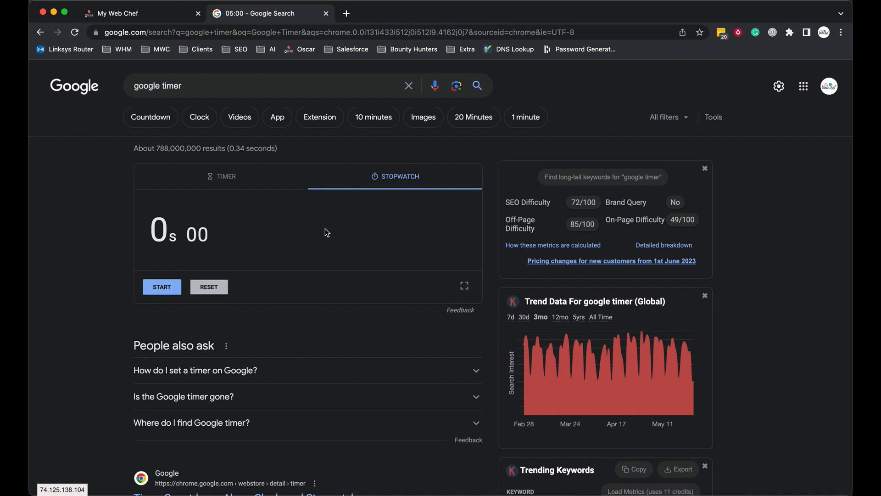
- Start the Google stopwatch, and open the Blogs generator of the AI content creator in the My Web Chef tab
left_click(164, 292)
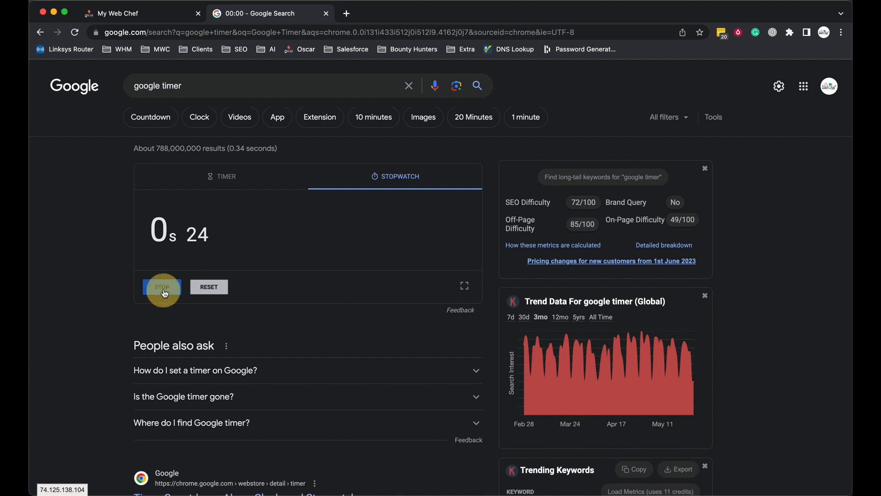
left_click(143, 15)
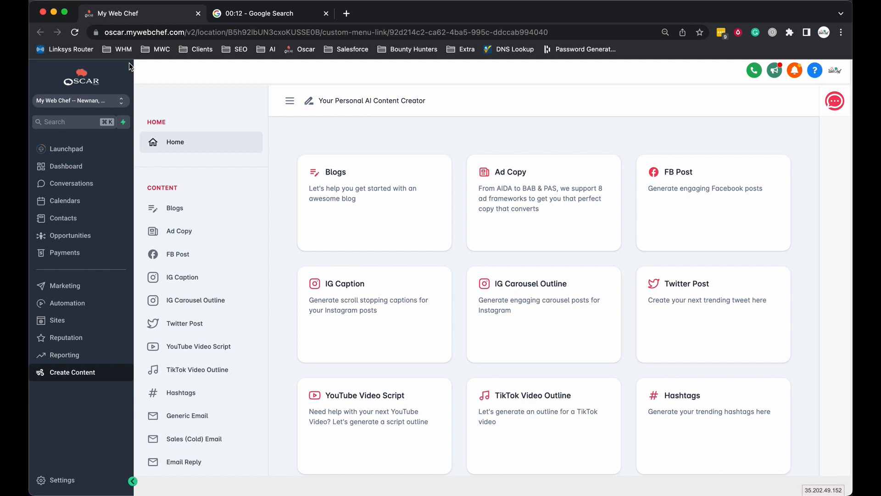
scroll(443, 216, "down", 5)
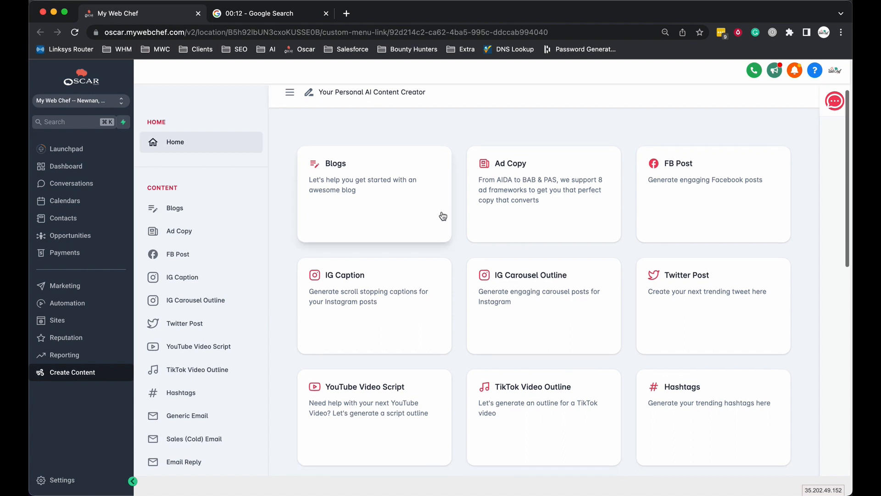
scroll(443, 215, "down", 3)
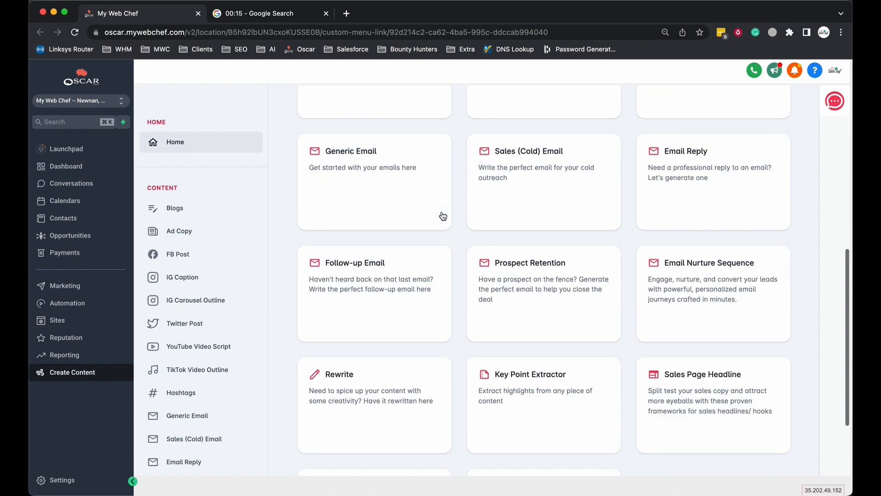
scroll(441, 216, "up", 8)
left_click(366, 188)
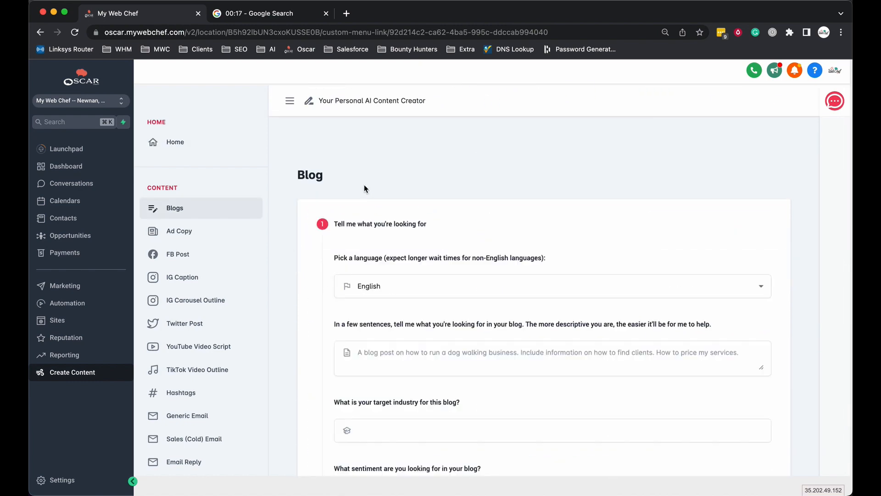
- Paste the copied copywriter prompt about finding and writing blog posts as the blog description, and enlarge the field to show it fully
scroll(367, 211, "down", 2)
left_click(379, 269)
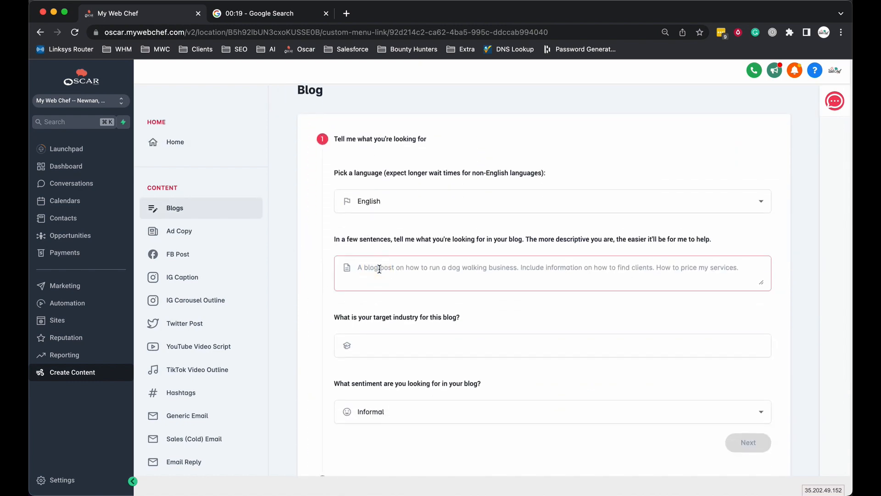
key("super+v")
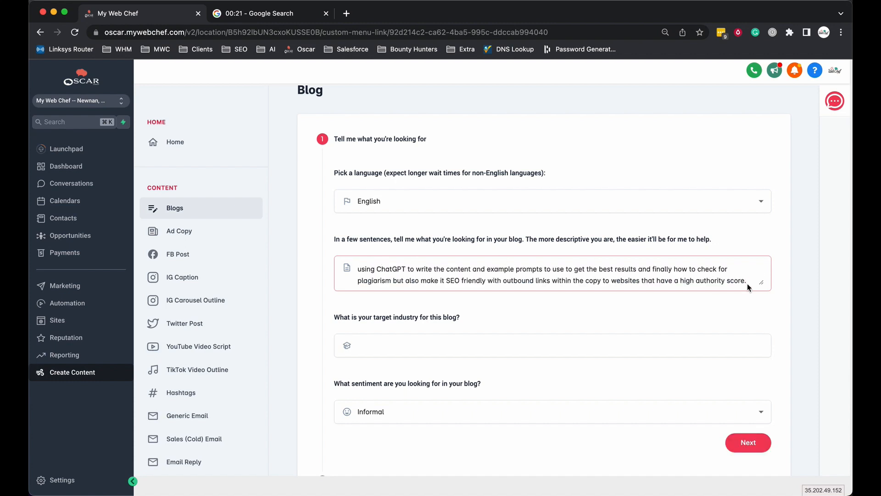
left_click_drag(762, 288, 762, 306)
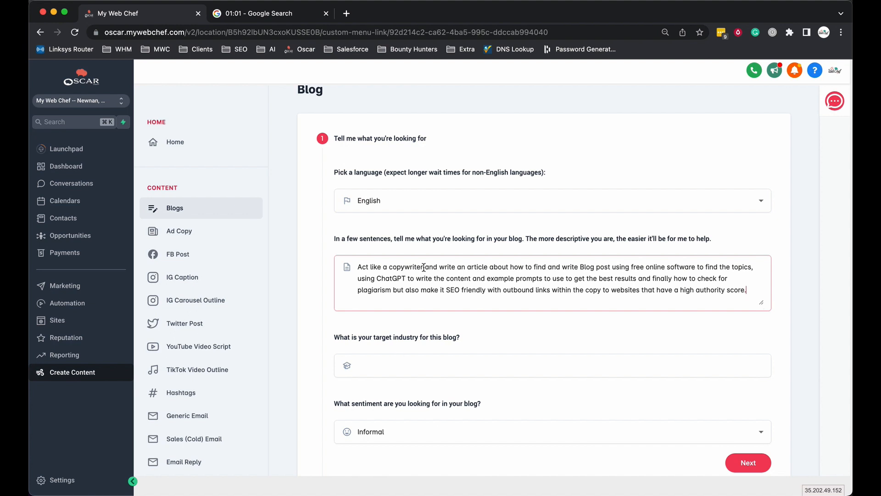
left_click_drag(423, 267, 357, 267)
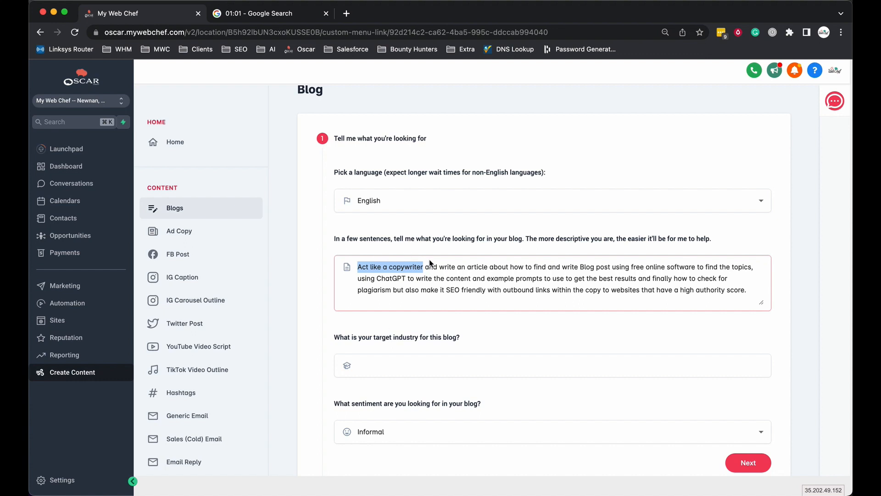
left_click(439, 265)
left_click_drag(439, 266, 491, 272)
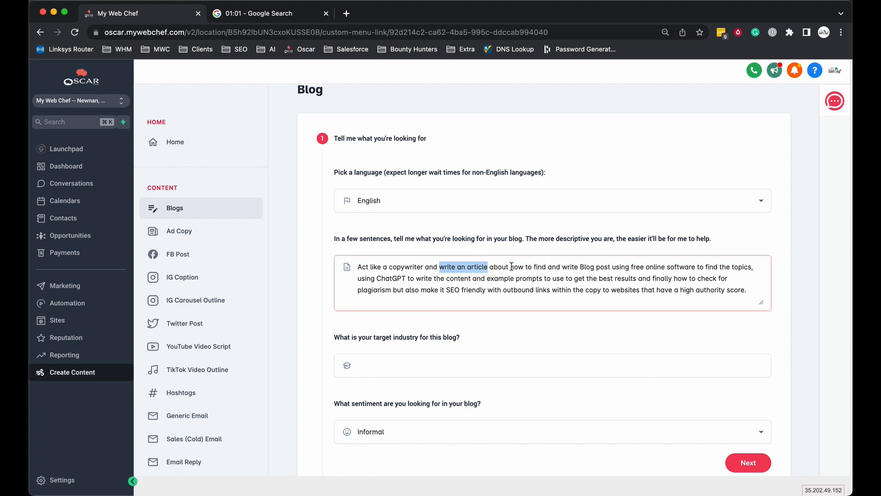
left_click_drag(511, 266, 612, 266)
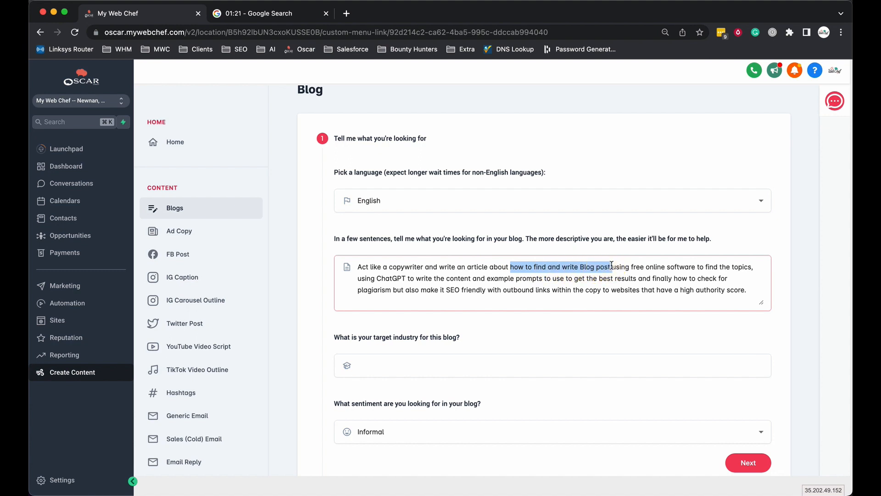
left_click(620, 265)
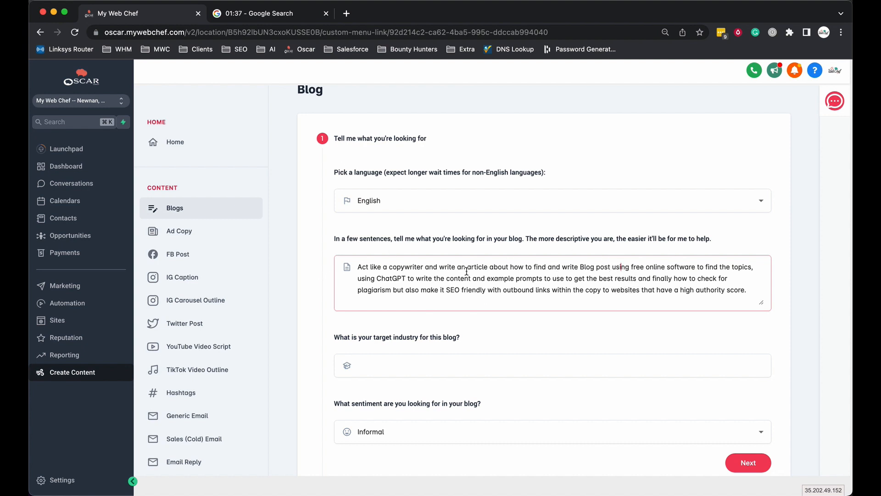
- Enter Small Businesses as the target industry for the blog
left_click(447, 369)
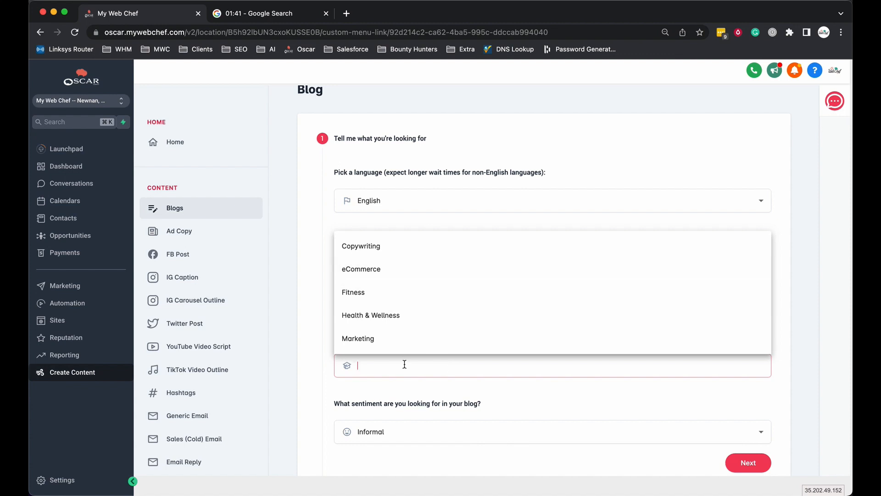
type("Sam")
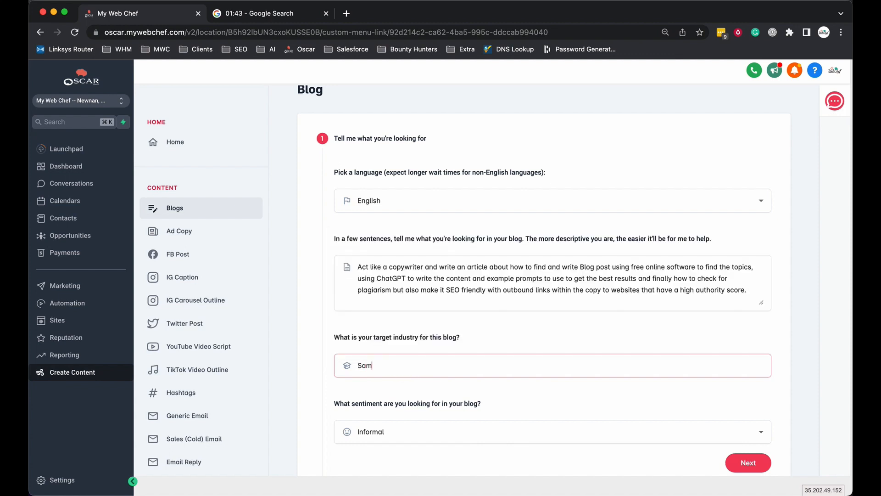
key("BackSpace")
key("BackSpace")
type("mall VBusiness")
key("BackSpace")
key("BackSpace")
key("BackSpace")
key("BackSpace")
key("BackSpace")
key("BackSpace")
key("BackSpace")
key("BackSpace")
key("BackSpace")
key("BackSpace")
key("BackSpace")
type("Business")
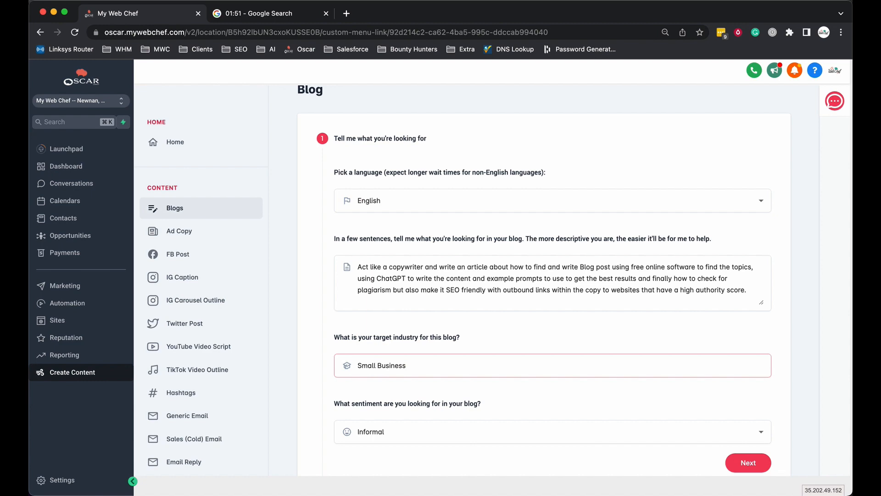
type("es")
- Set the blog's sentiment to Friendly and continue to the title stage
scroll(412, 373, "up", 3)
scroll(445, 360, "down", 8)
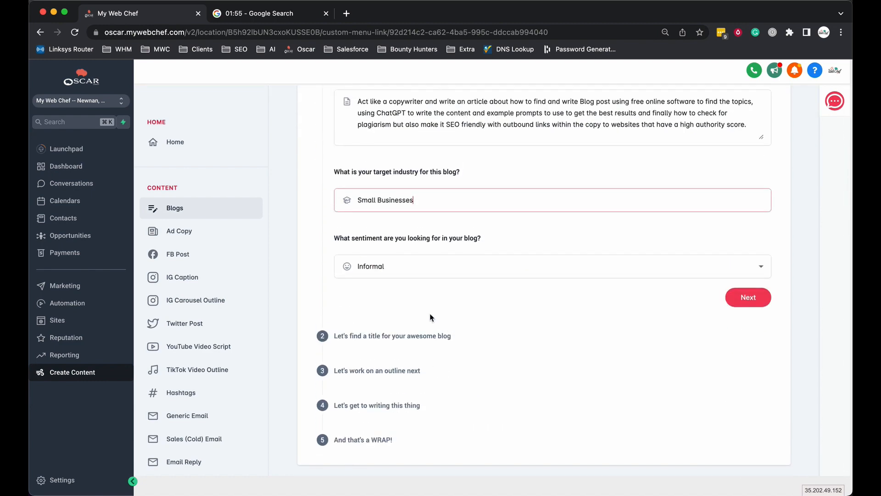
left_click(430, 270)
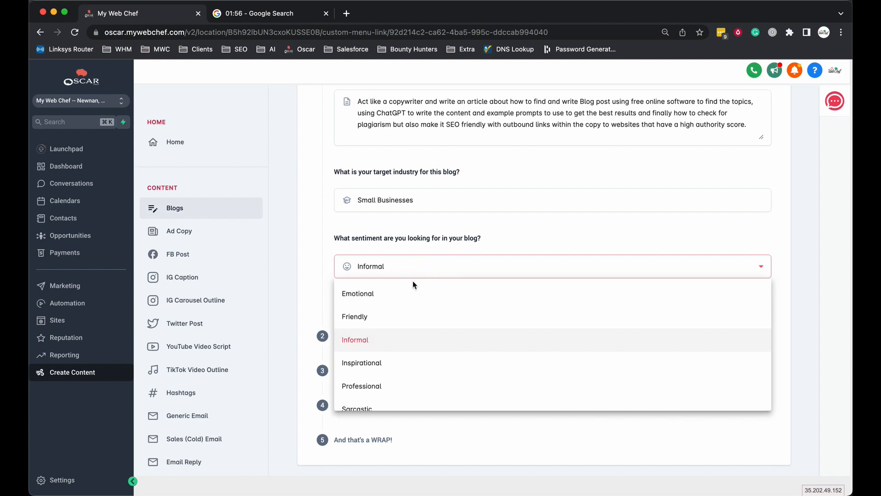
left_click(352, 316)
left_click(399, 270)
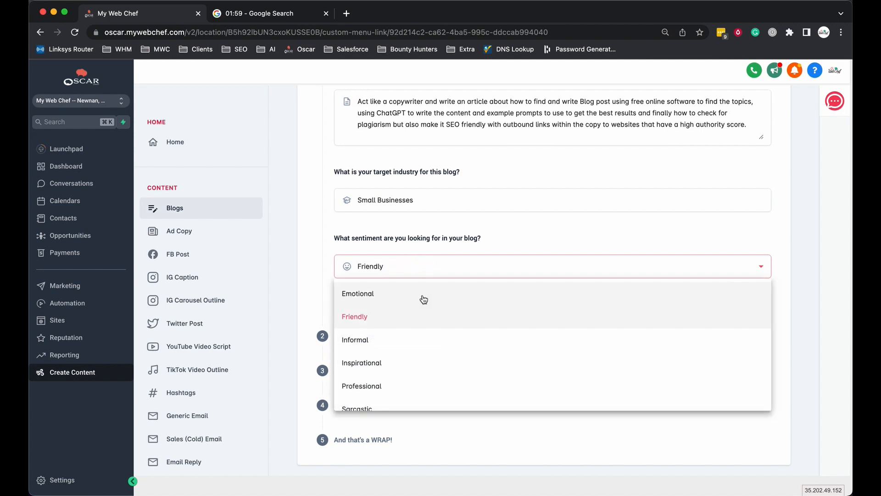
scroll(422, 299, "down", 2)
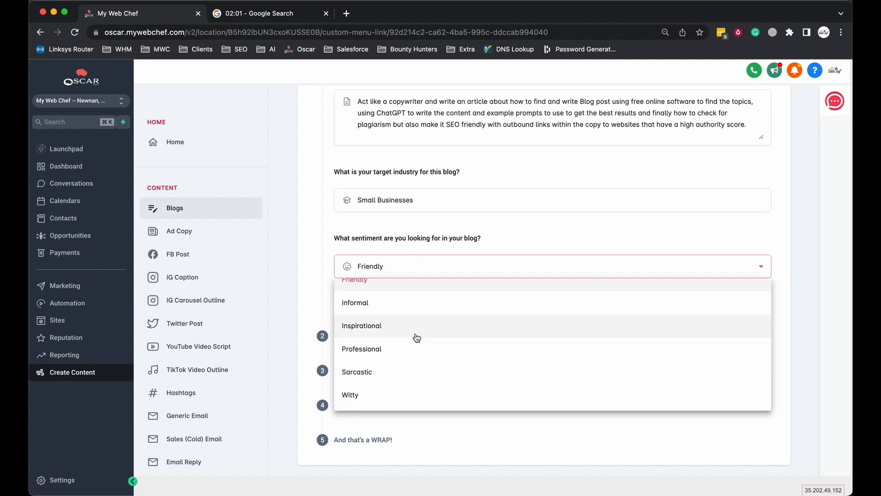
scroll(388, 361, "up", 2)
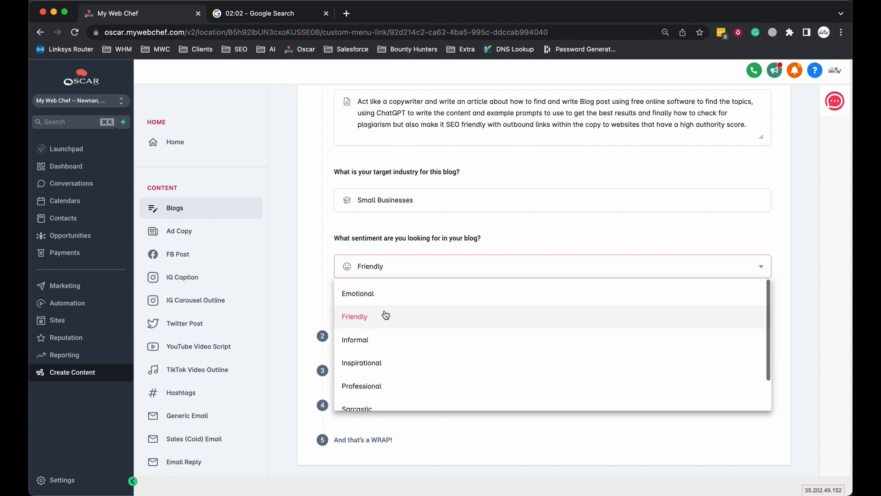
left_click(616, 240)
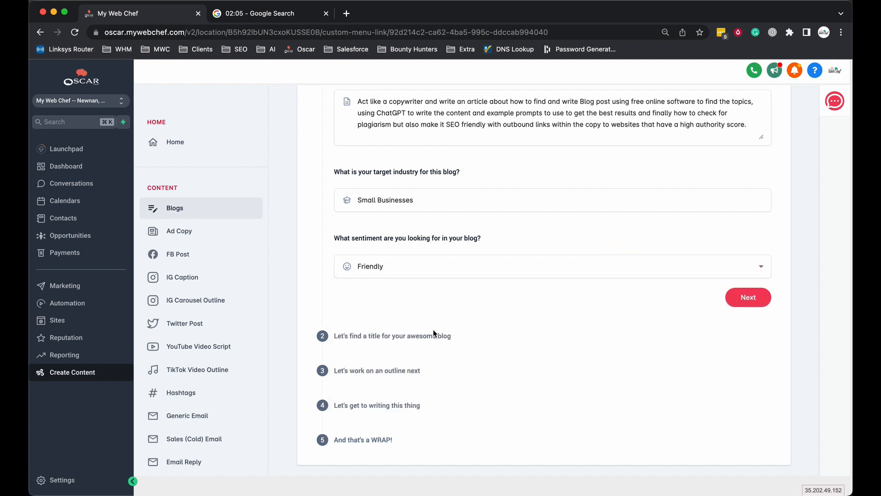
left_click(749, 299)
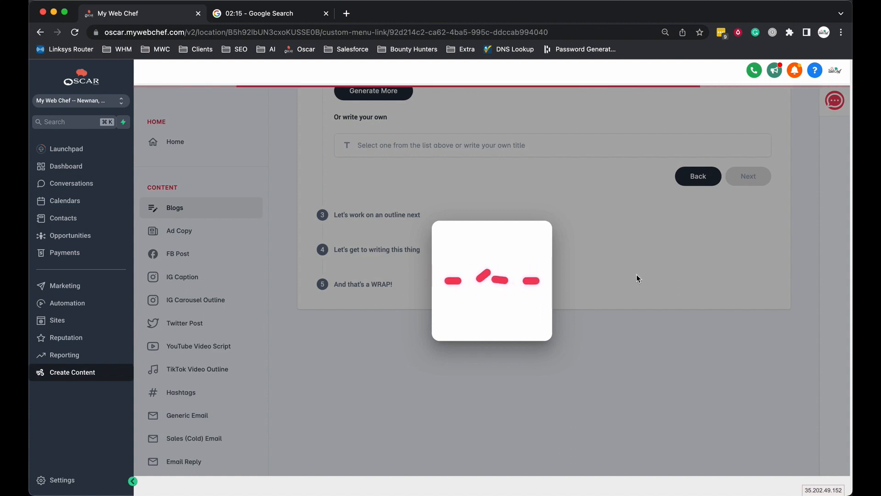
- Generate more title suggestions for the blog
scroll(440, 238, "down", 3)
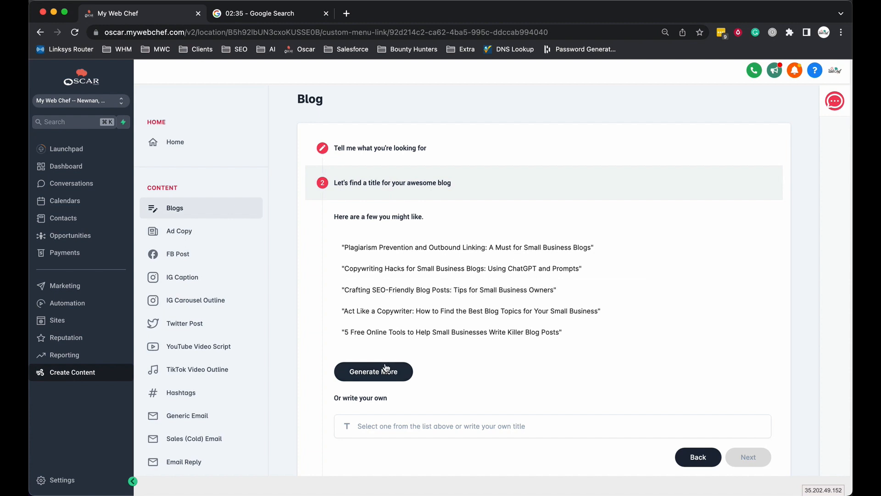
left_click(370, 375)
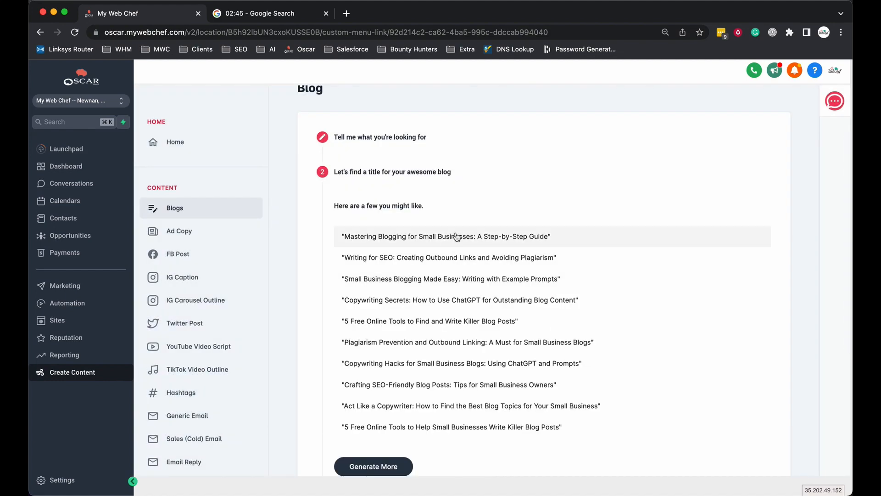
scroll(455, 238, "down", 1)
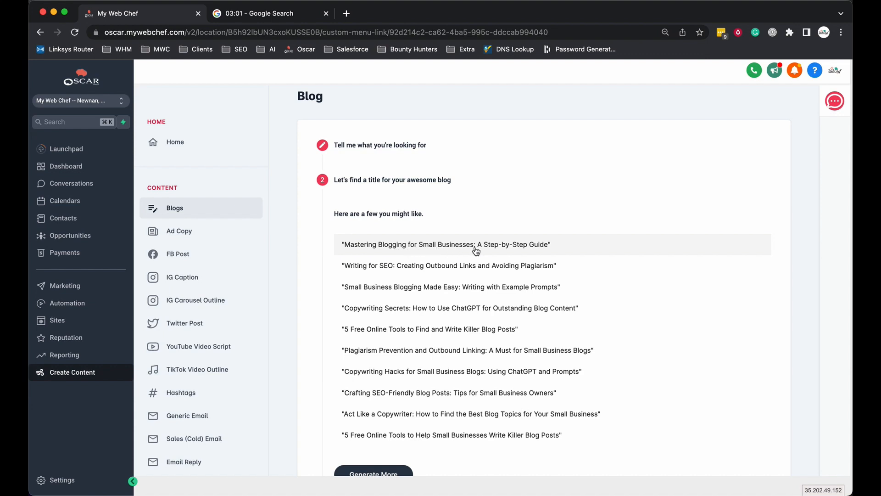
- Choose the title "Mastering Blogging for Small Businesses: A Step-by-Step Guide" and continue to the outline stage
left_click(436, 246)
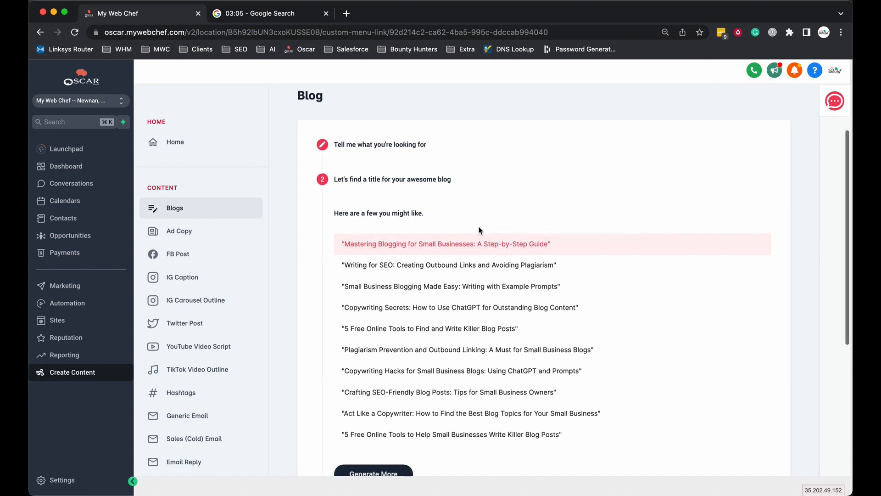
scroll(551, 321, "down", 3)
left_click(753, 433)
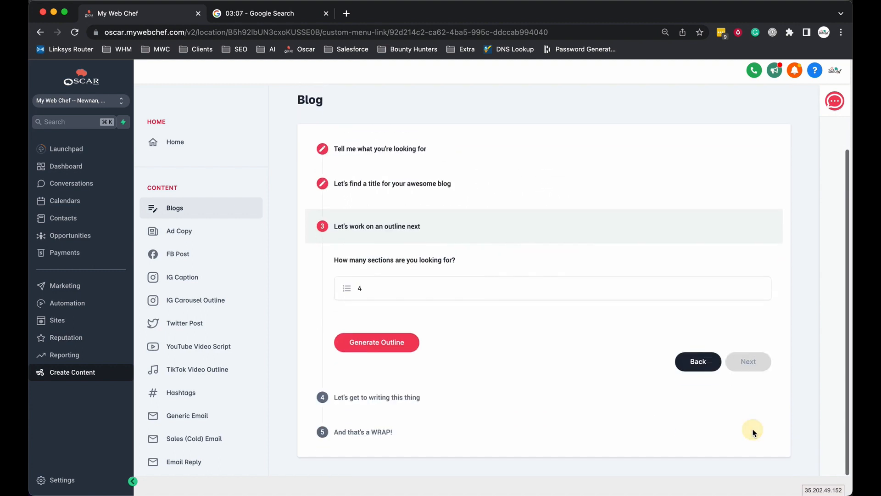
- Set the number of blog sections to 5 and generate the outline
left_click(360, 289)
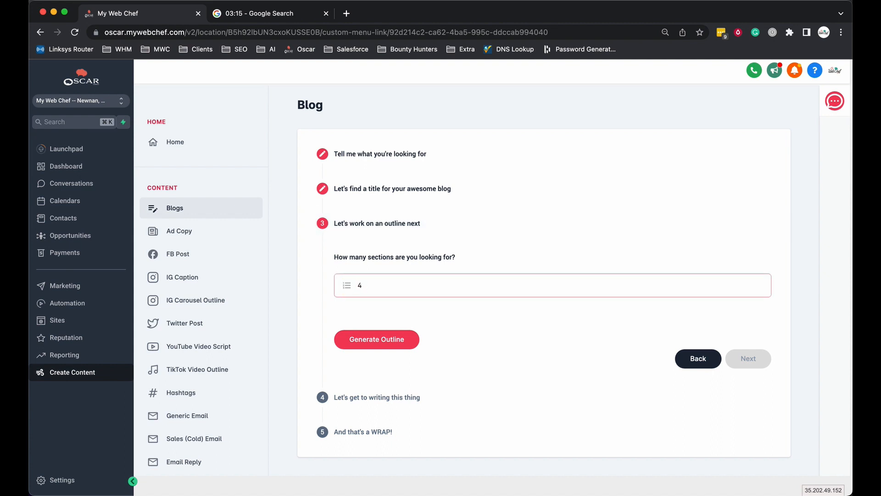
double_click(370, 280)
type("5")
left_click(491, 319)
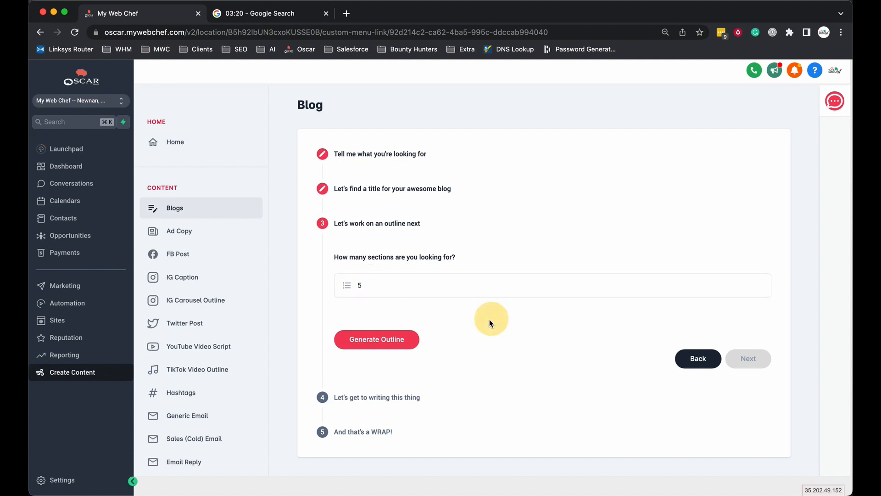
left_click(363, 342)
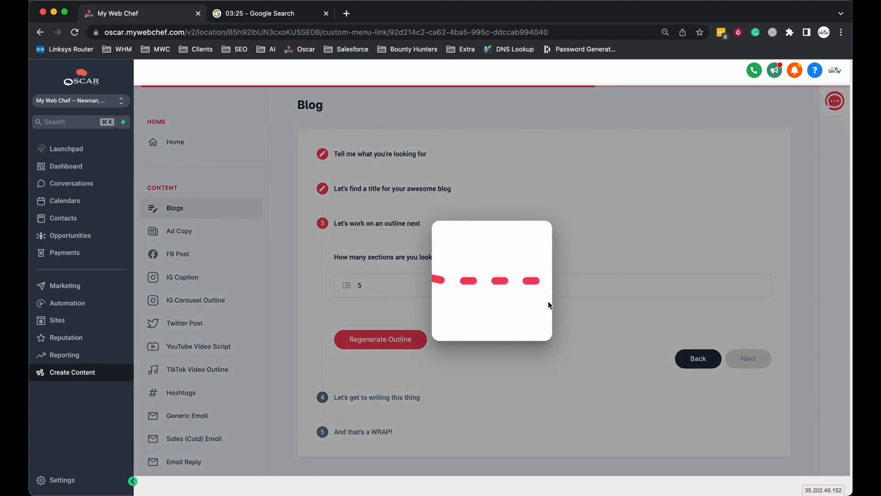
- Accept the generated outline and generate Medium-length copy for the Introduction section
scroll(540, 288, "down", 3)
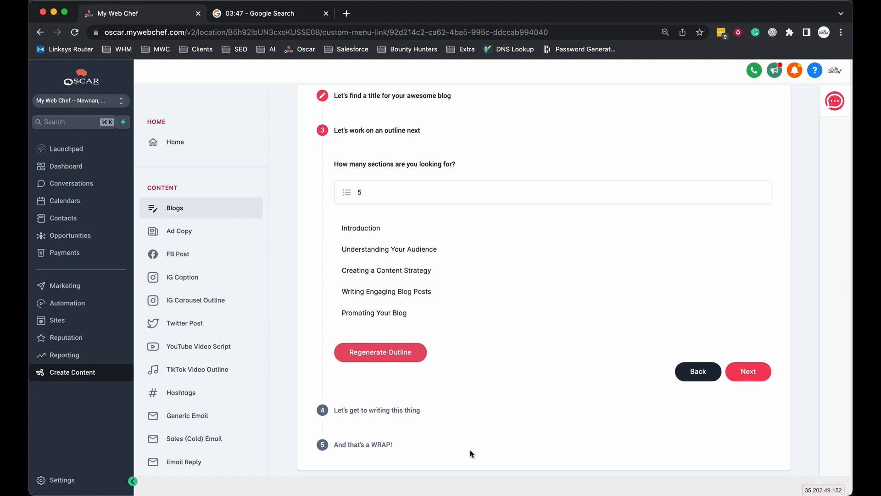
left_click(749, 371)
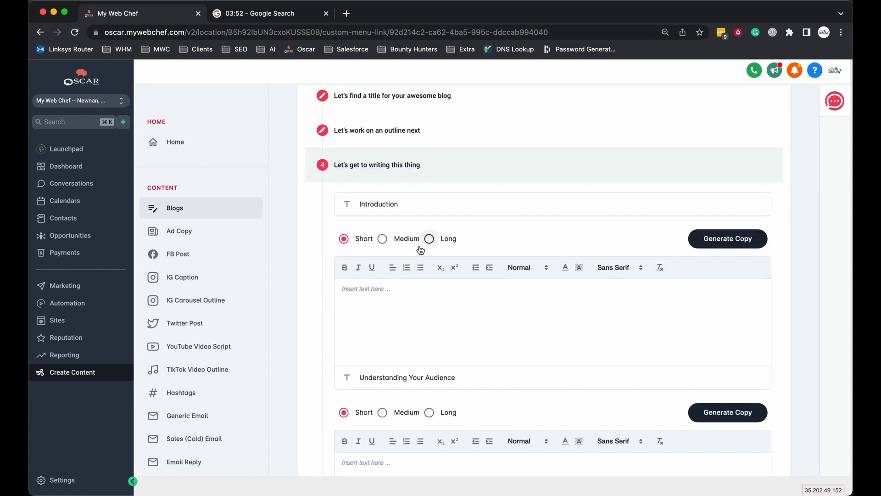
left_click(387, 240)
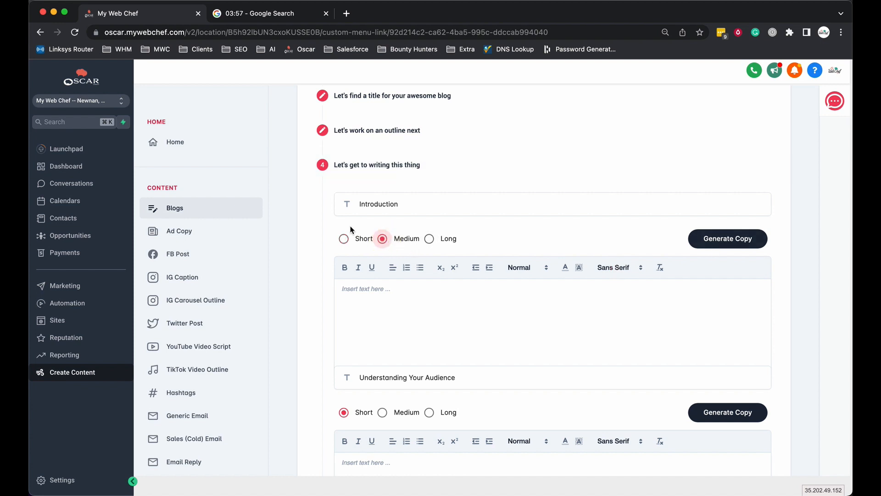
left_click(733, 240)
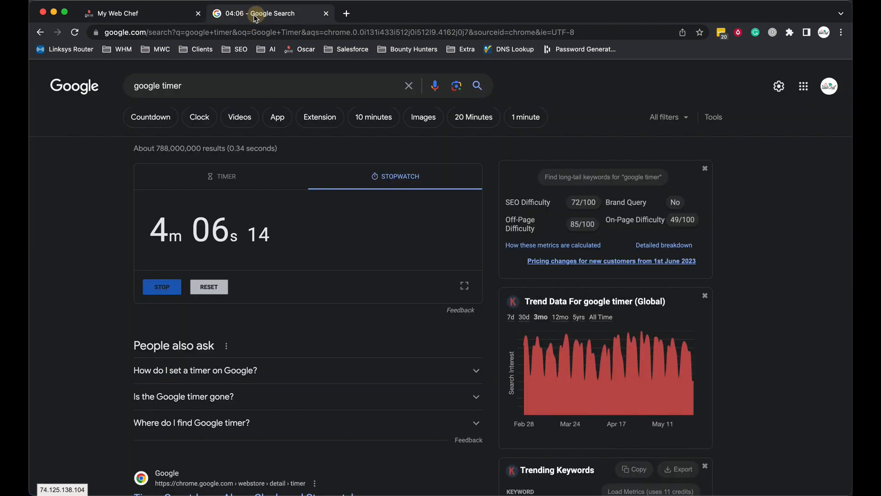
- Check the running stopwatch and generate Long copy for the blog's "Understanding Your Audience" section
left_click(257, 13)
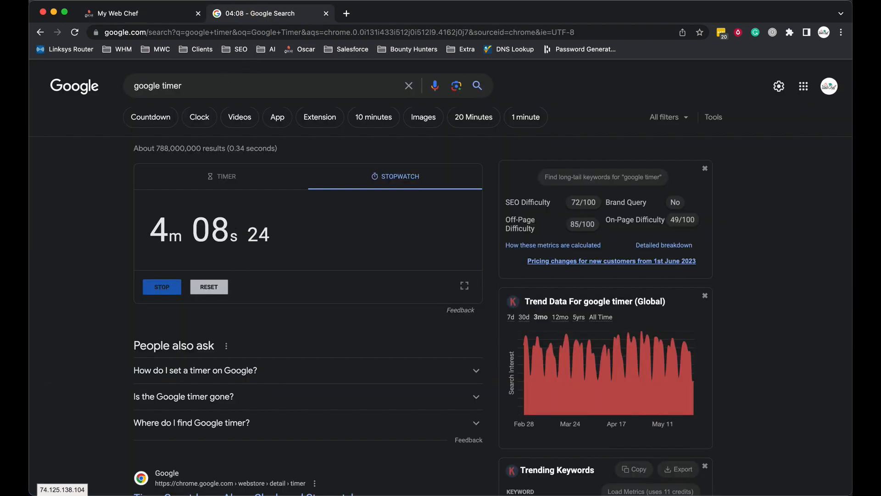
left_click(141, 15)
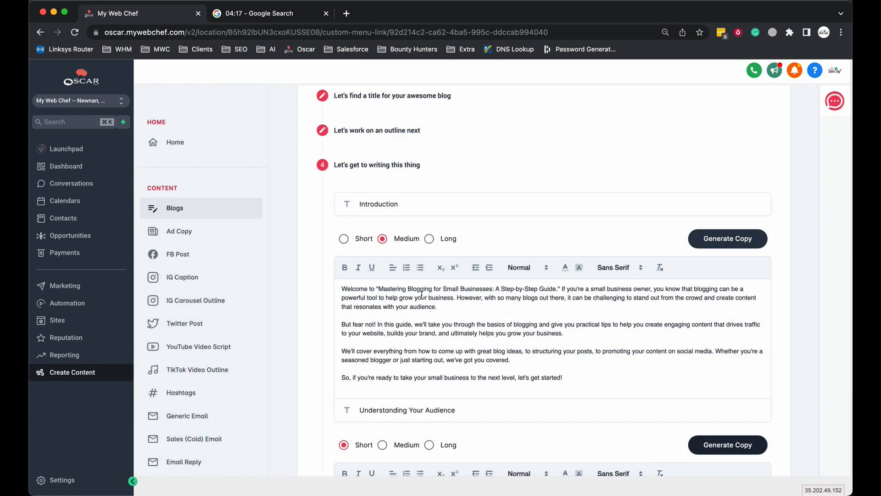
scroll(421, 295, "down", 1)
scroll(433, 282, "down", 9)
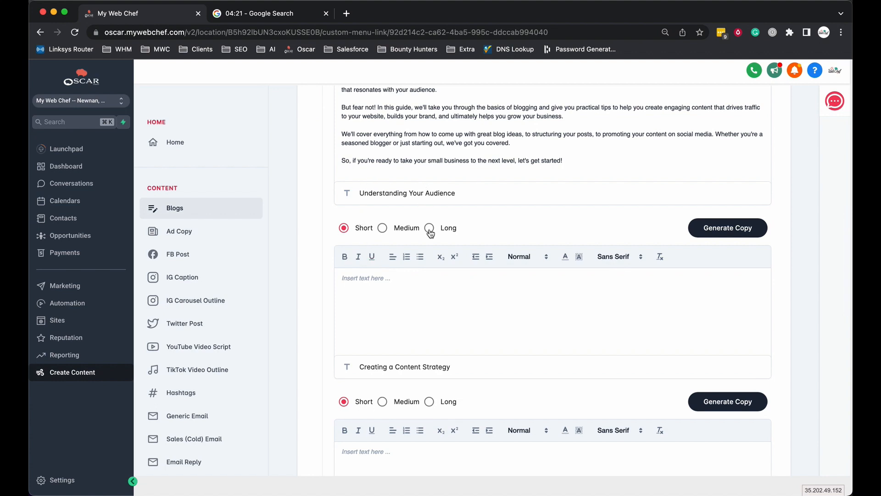
left_click(430, 229)
left_click(724, 230)
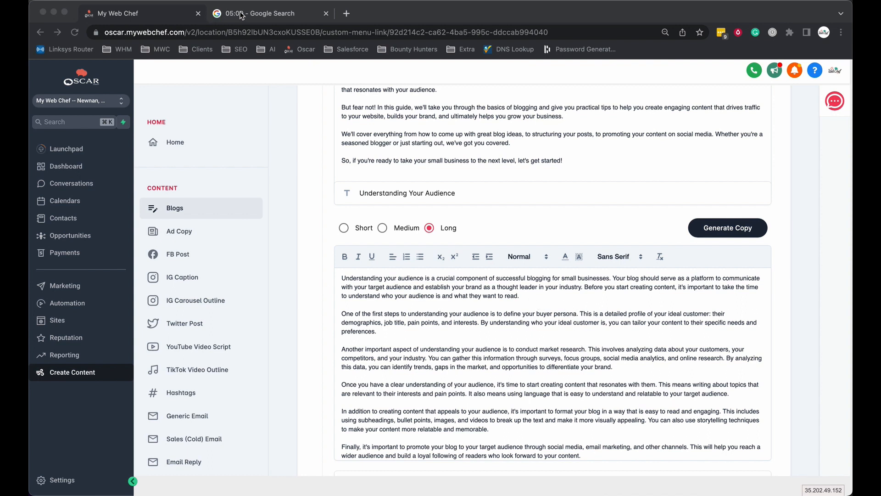
- Generate Long copy for the "Creating a Content Strategy" section
scroll(521, 257, "down", 7)
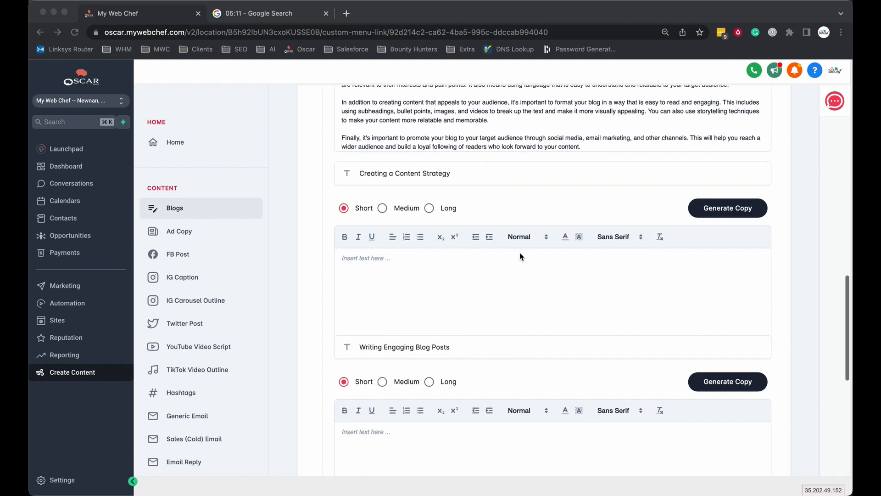
left_click(430, 210)
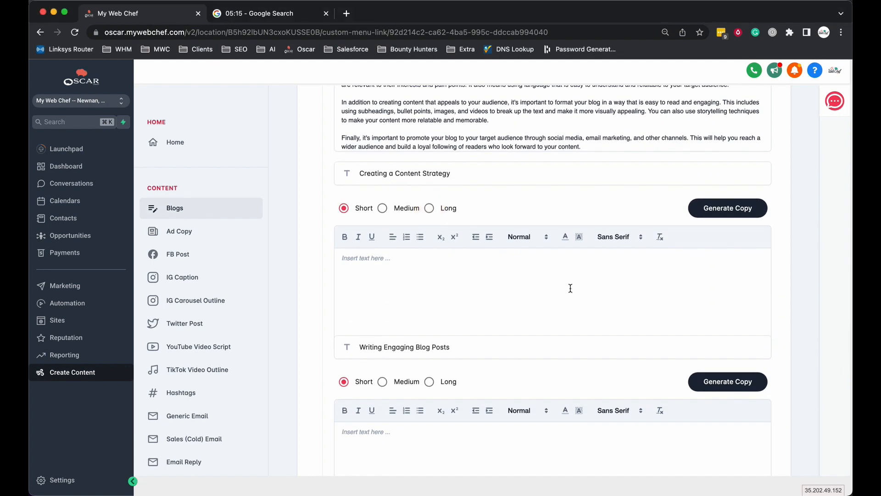
left_click(430, 209)
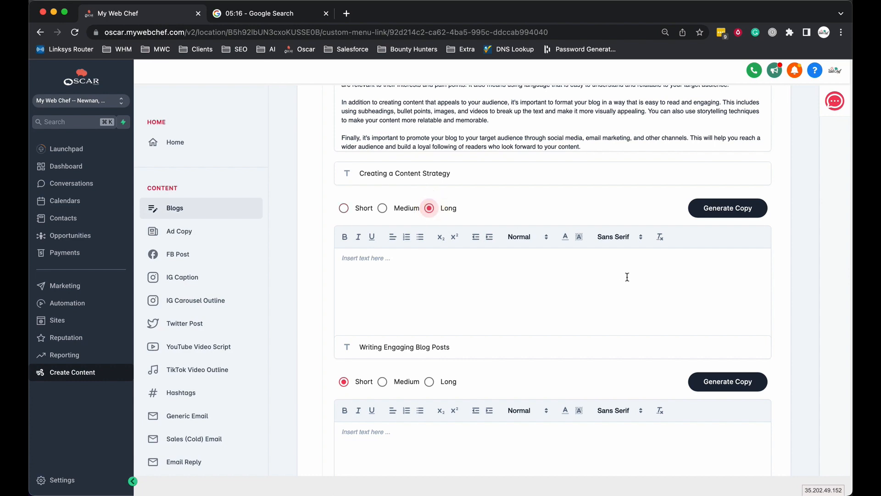
left_click(721, 211)
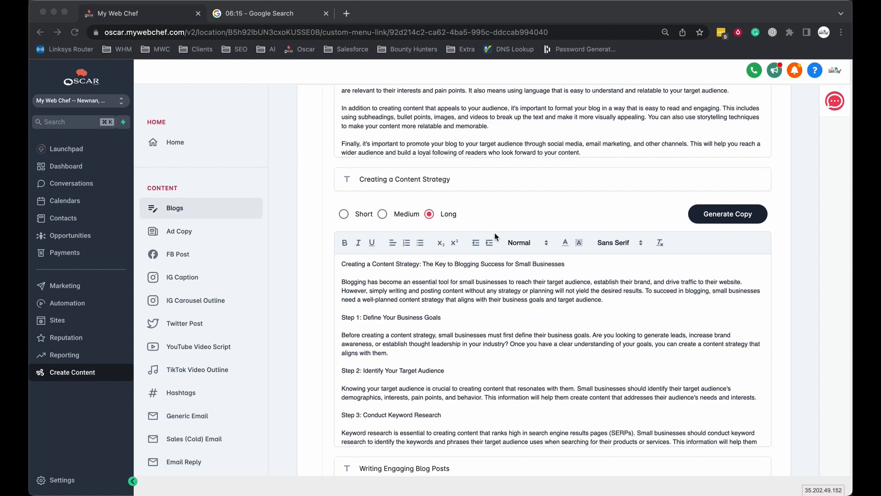
- Read through the content strategy copy and generate Long copy for the "Writing Engaging Blog Posts" section
scroll(492, 218, "down", 3)
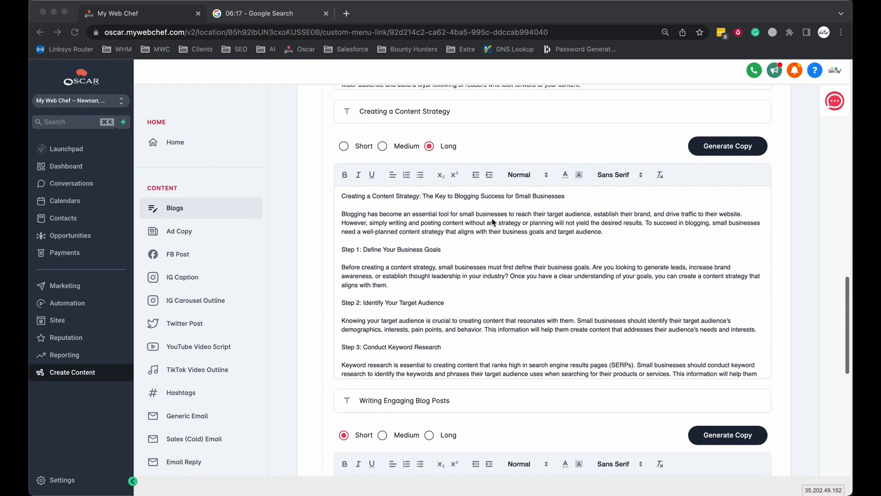
scroll(423, 238, "down", 1)
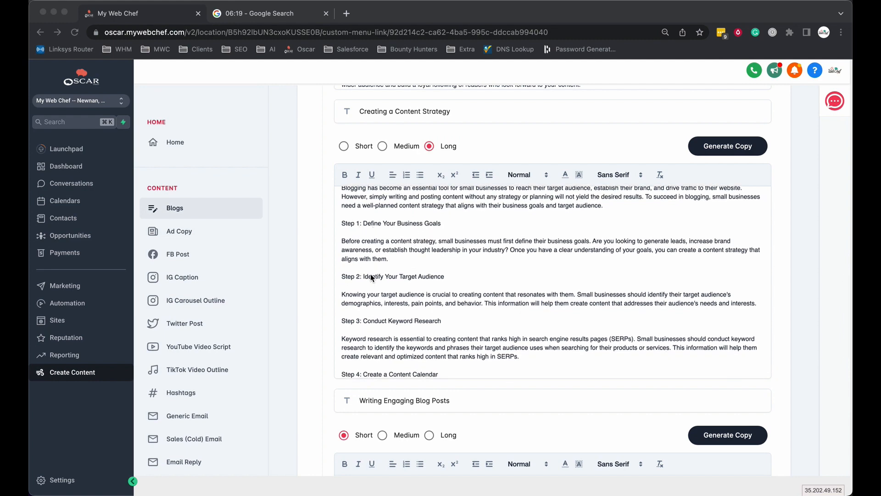
scroll(381, 275, "down", 5)
scroll(373, 285, "down", 3)
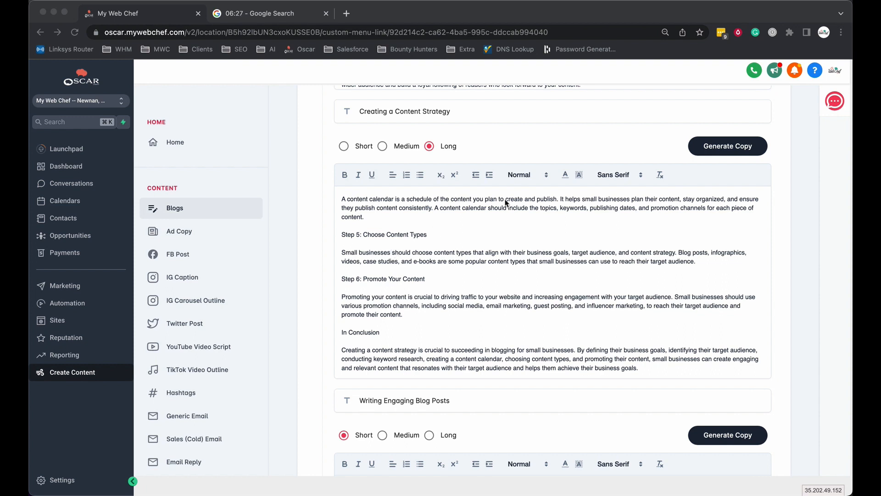
scroll(503, 205, "down", 8)
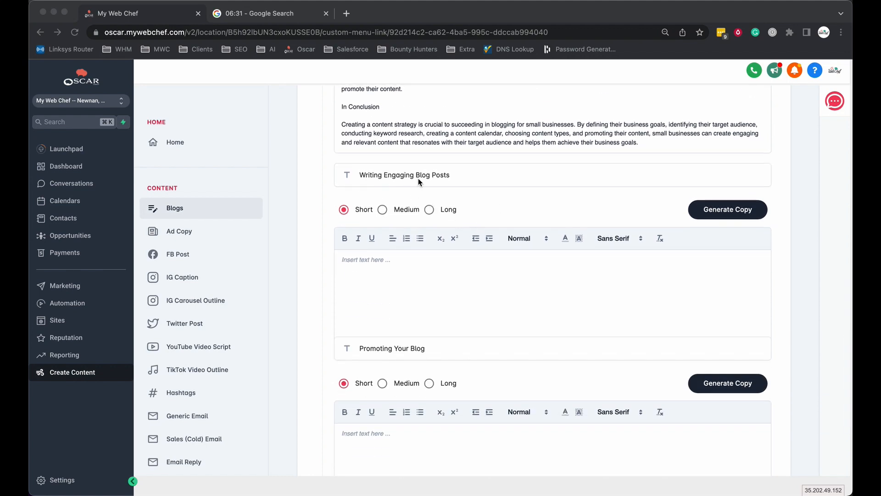
left_click(429, 208)
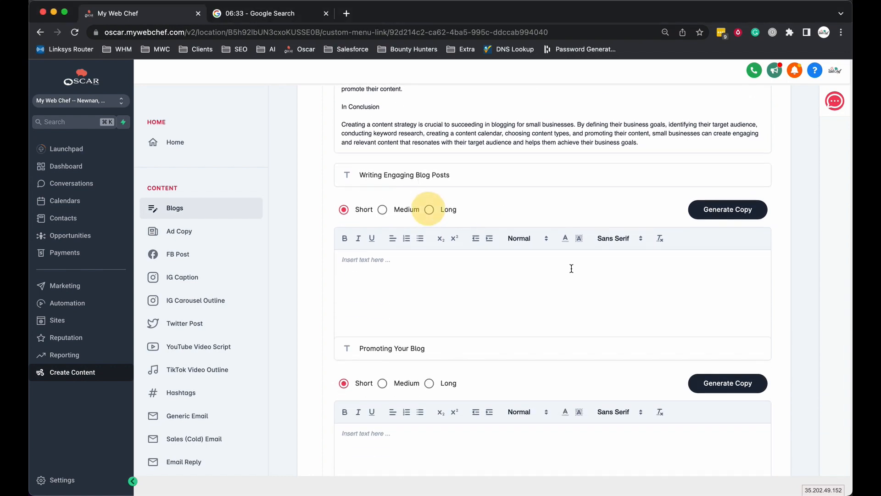
left_click(430, 209)
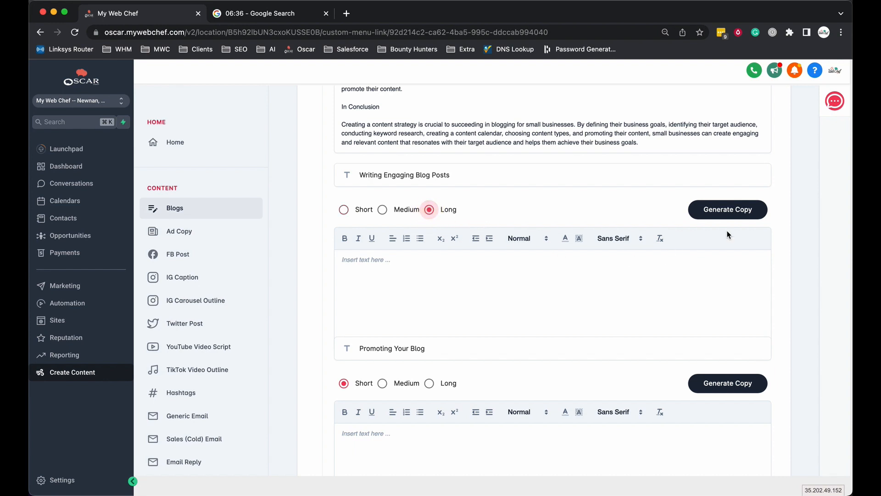
left_click(724, 210)
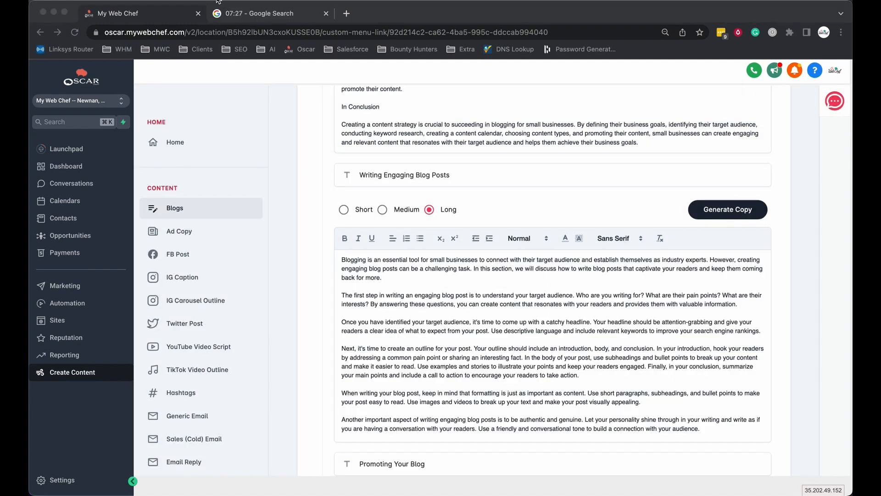
- Generate Long copy for the "Promoting Your Blog" section
scroll(565, 220, "down", 5)
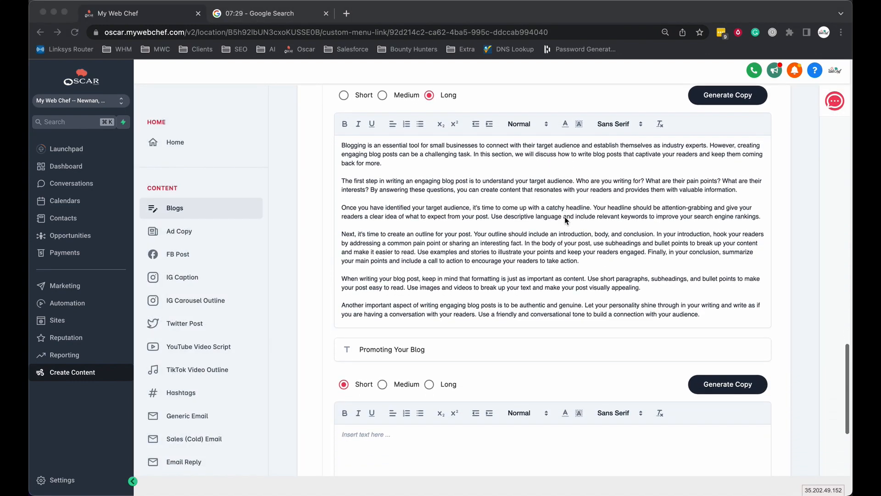
scroll(503, 306, "down", 3)
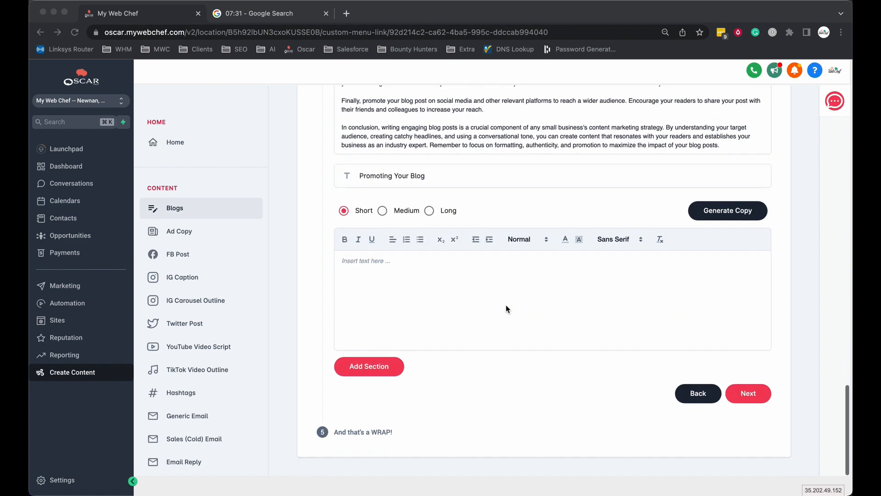
left_click(429, 212)
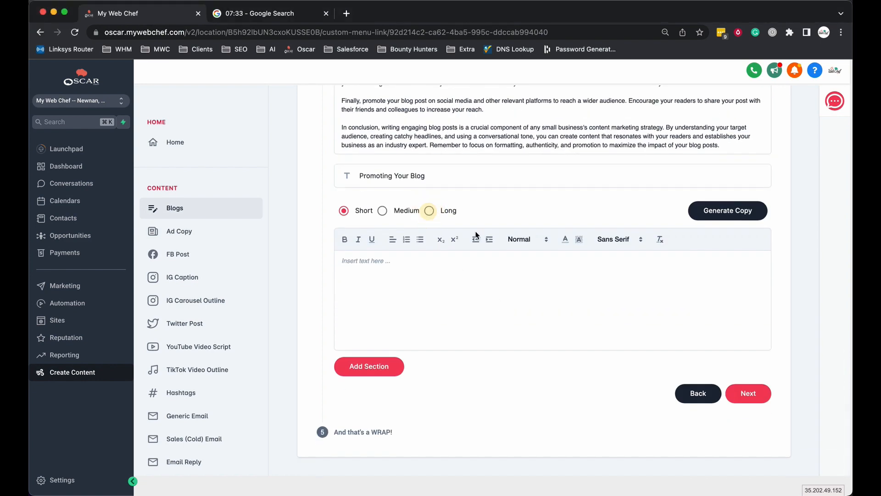
left_click(436, 213)
left_click(728, 214)
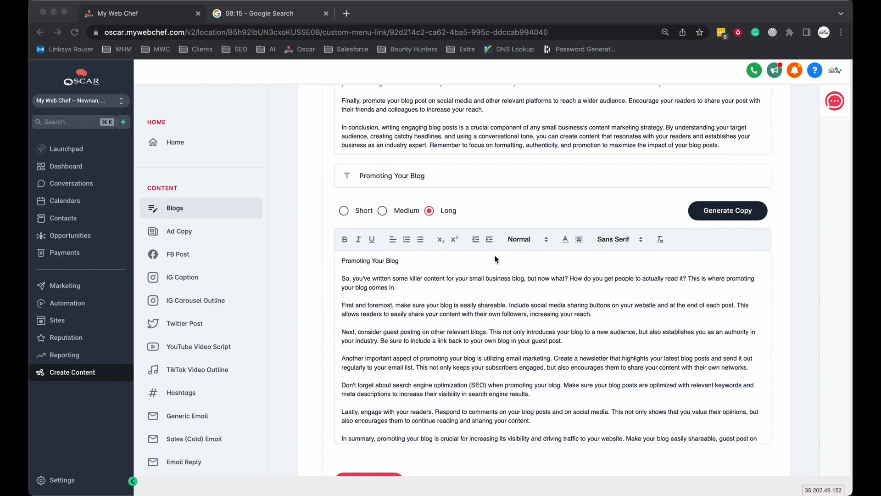
- Look over the written sections and add a final blog section titled "In Conclusion"
scroll(505, 255, "down", 1)
scroll(763, 225, "down", 3)
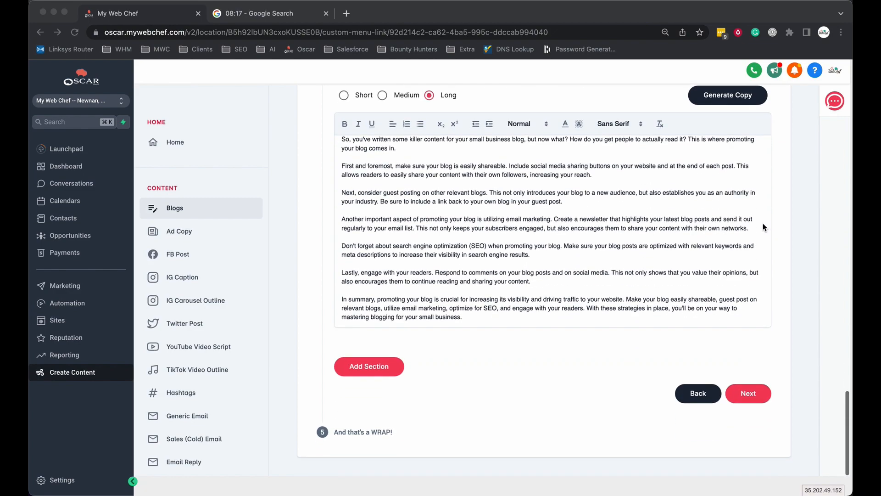
scroll(763, 223, "up", 8)
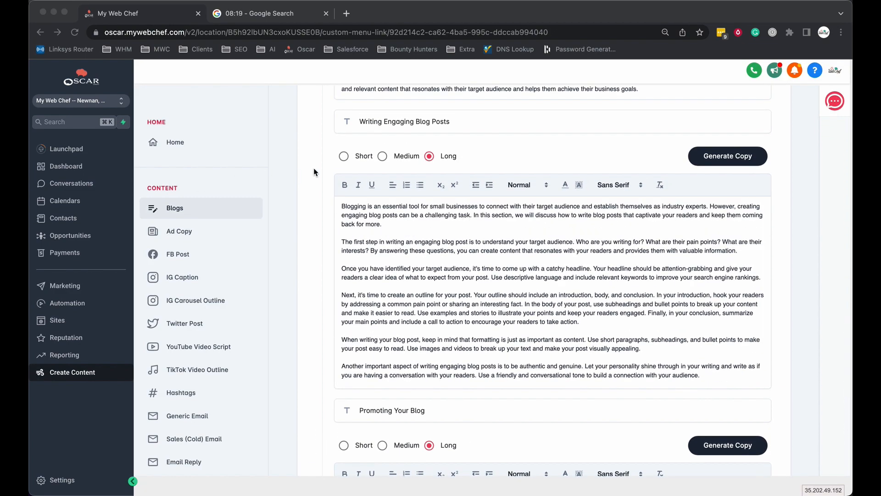
scroll(317, 169, "up", 12)
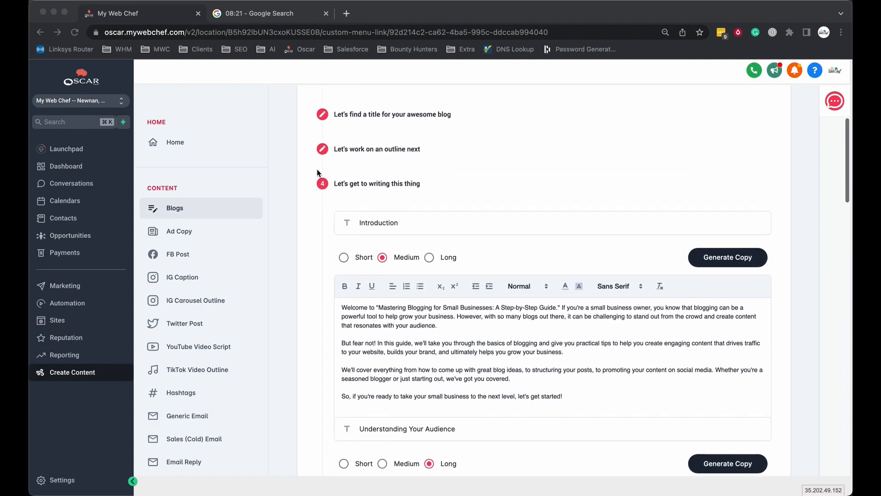
scroll(317, 173, "down", 12)
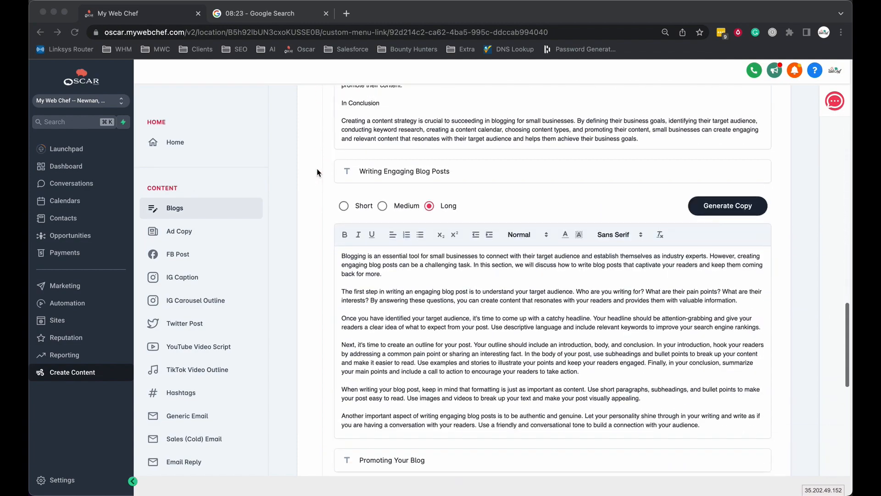
scroll(317, 172, "down", 8)
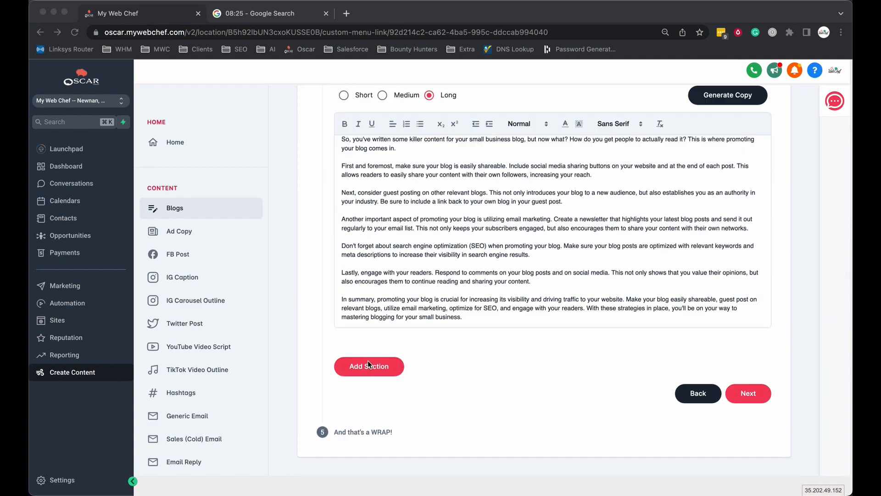
left_click(364, 369)
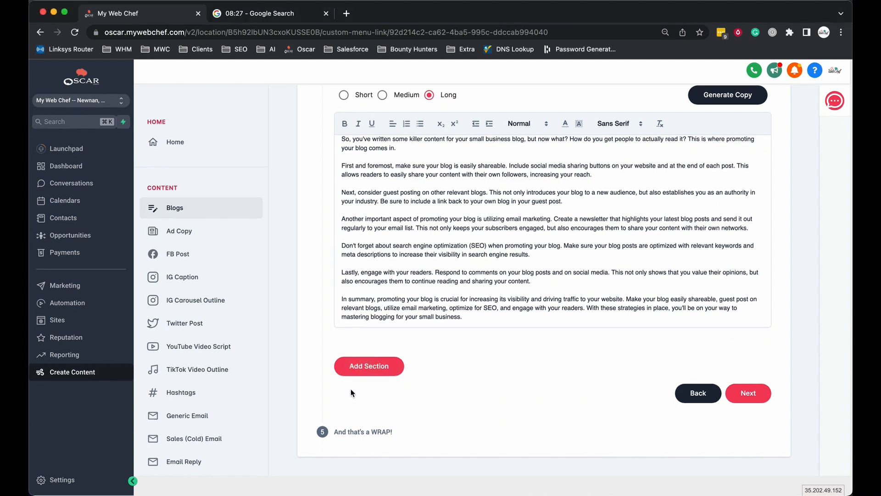
left_click(367, 373)
left_click(371, 350)
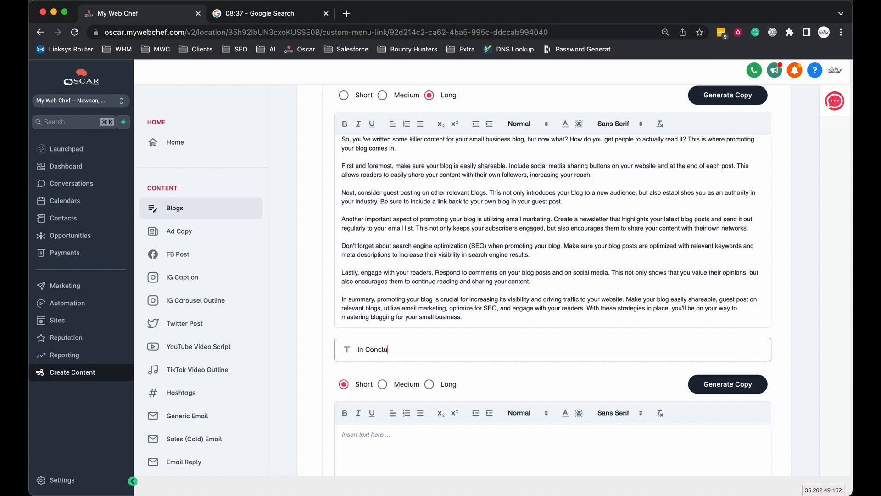
- Generate Medium-length copy for the "In Conclusion" section
scroll(493, 384, "down", 4)
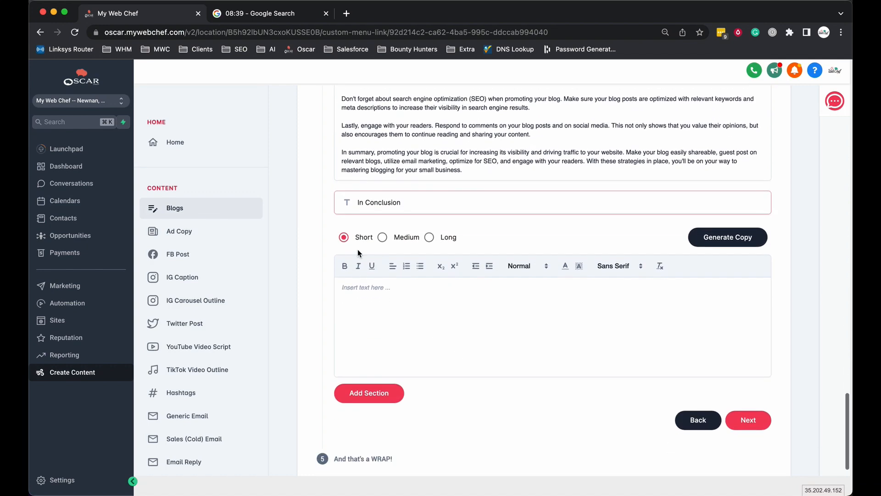
left_click(382, 229)
left_click(729, 237)
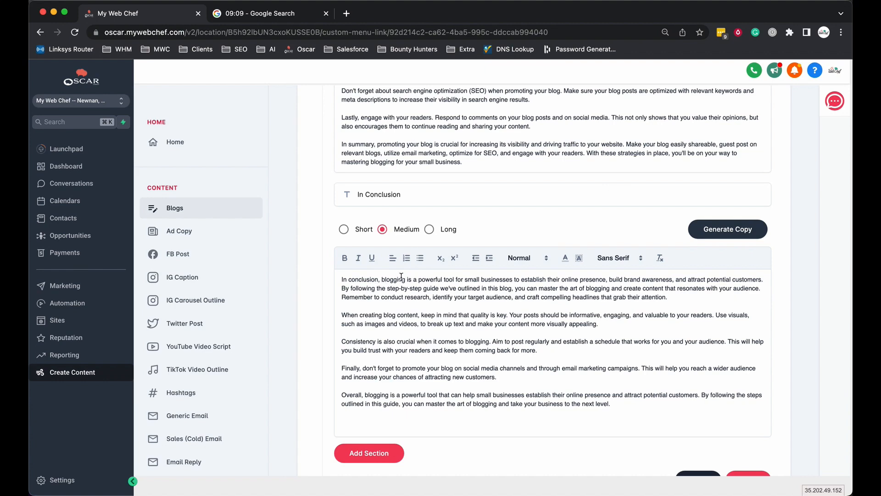
- Review the generated copy of all blog sections, from the conclusion back up to the introduction
scroll(615, 302, "down", 3)
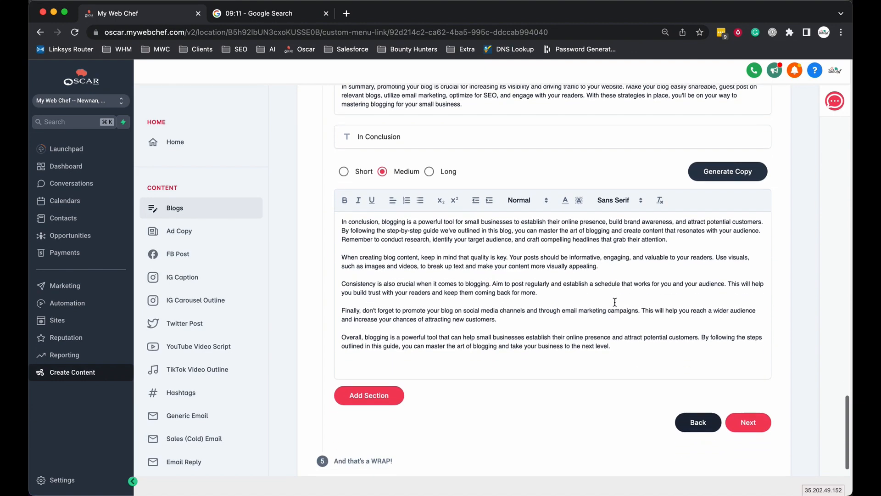
scroll(615, 302, "up", 10)
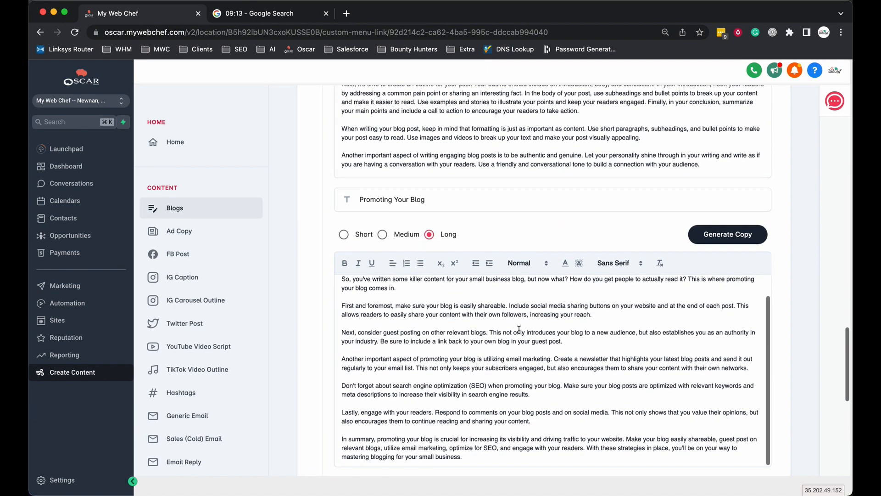
scroll(480, 339, "up", 10)
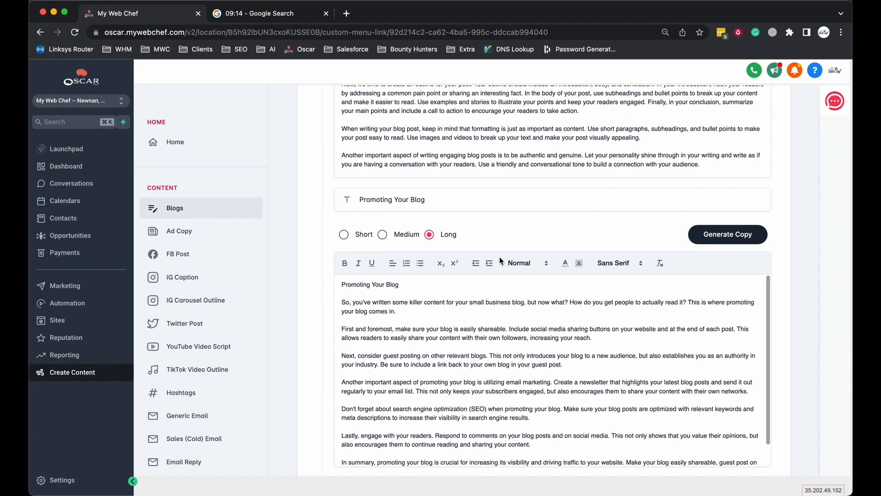
scroll(477, 428, "up", 10)
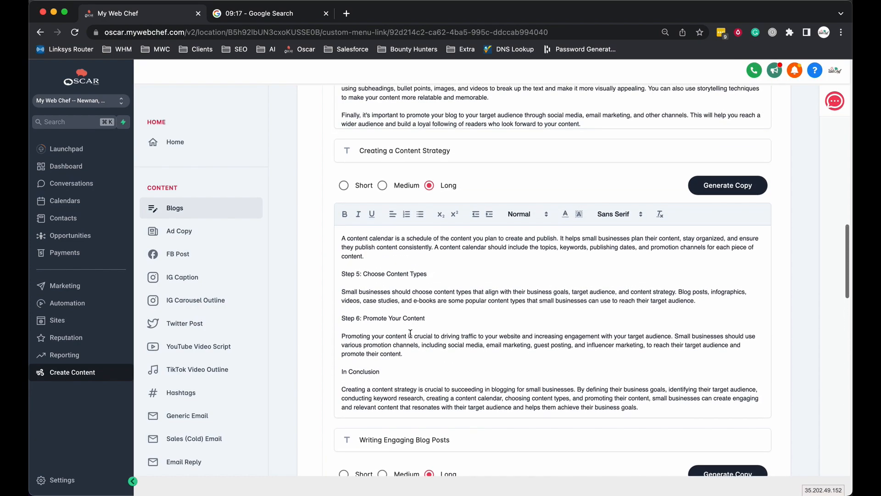
scroll(408, 316, "down", 3)
scroll(321, 294, "up", 10)
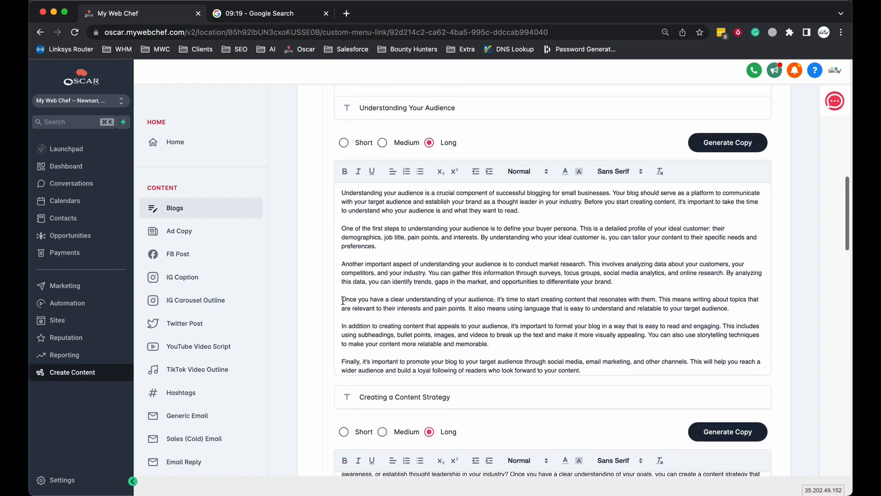
scroll(316, 284, "down", 5)
scroll(315, 283, "up", 7)
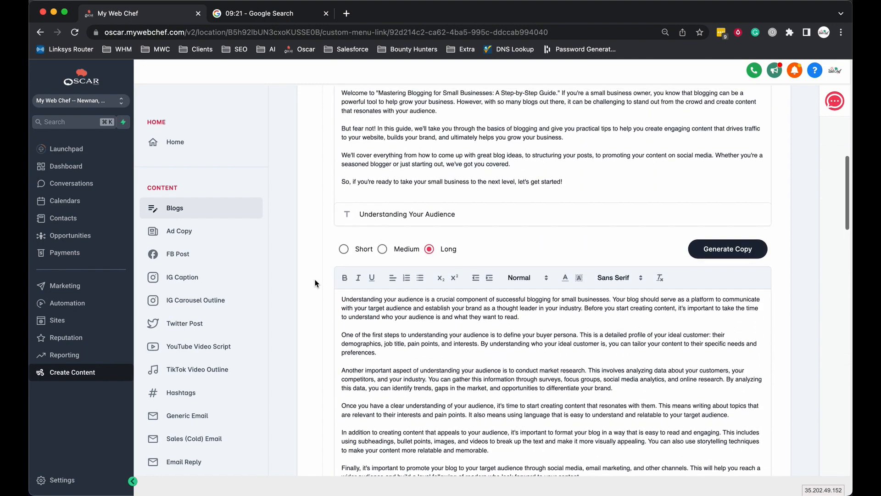
scroll(315, 283, "down", 10)
scroll(403, 305, "up", 5)
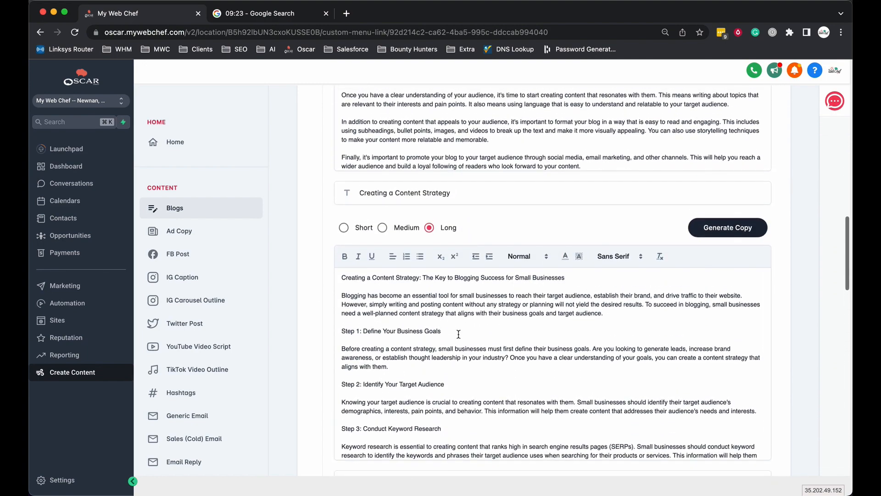
- Bold the Step 1, Step 2 and Step 3 headings in the "Creating a Content Strategy" copy
left_click_drag(445, 327, 339, 331)
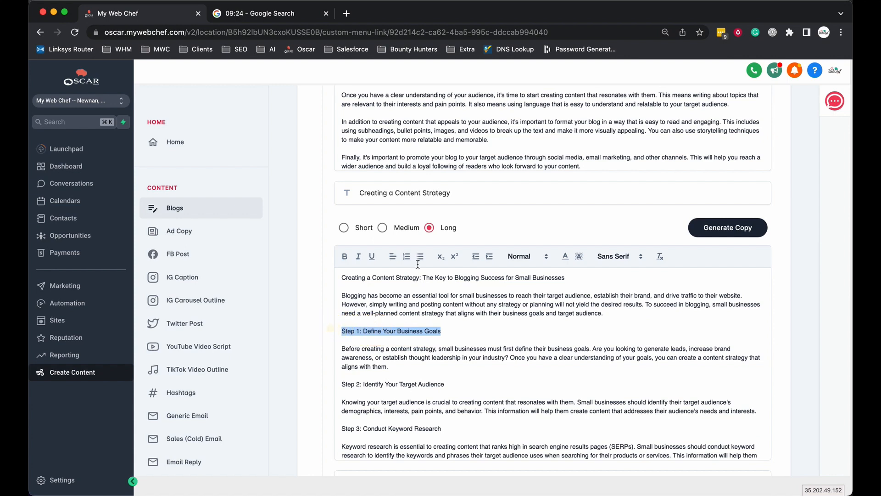
left_click(344, 258)
left_click_drag(447, 385, 342, 387)
left_click(361, 391)
triple_click(361, 385)
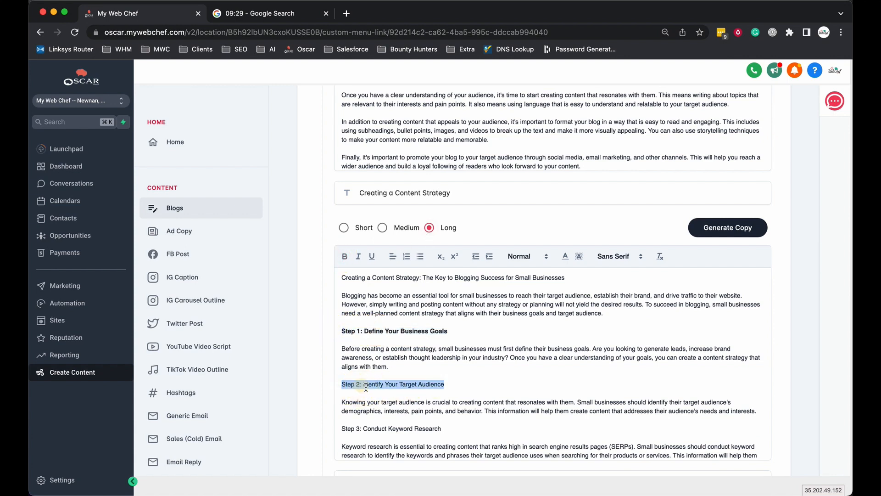
left_click(343, 256)
scroll(349, 321, "down", 3)
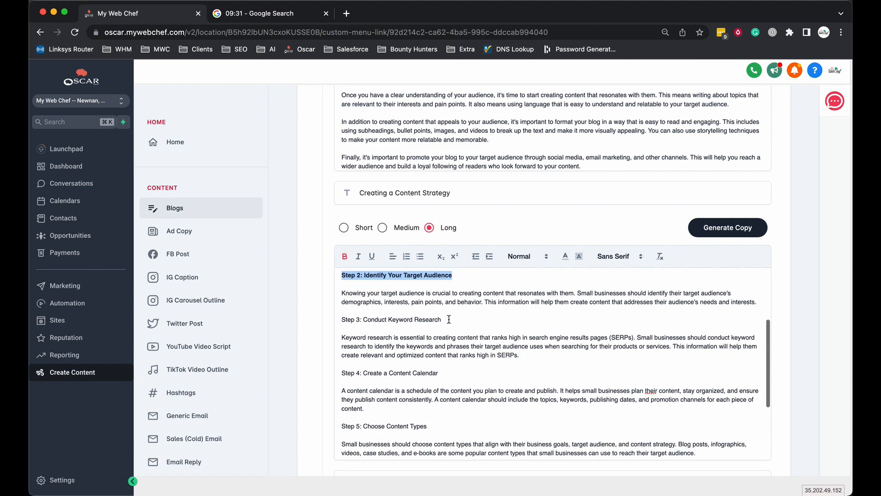
left_click_drag(451, 319, 332, 320)
left_click(344, 255)
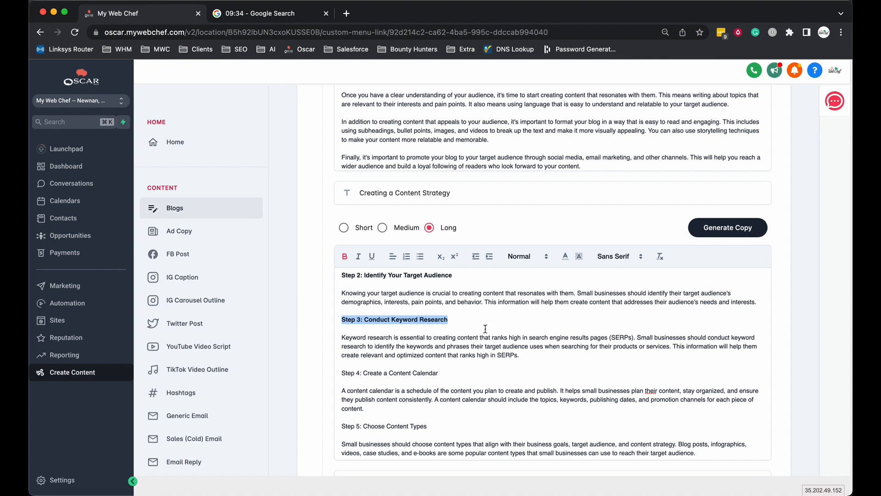
- Apply the Heading 3 style to the Step 3, Step 2 and Step 1 headings in the content strategy copy
left_click(547, 257)
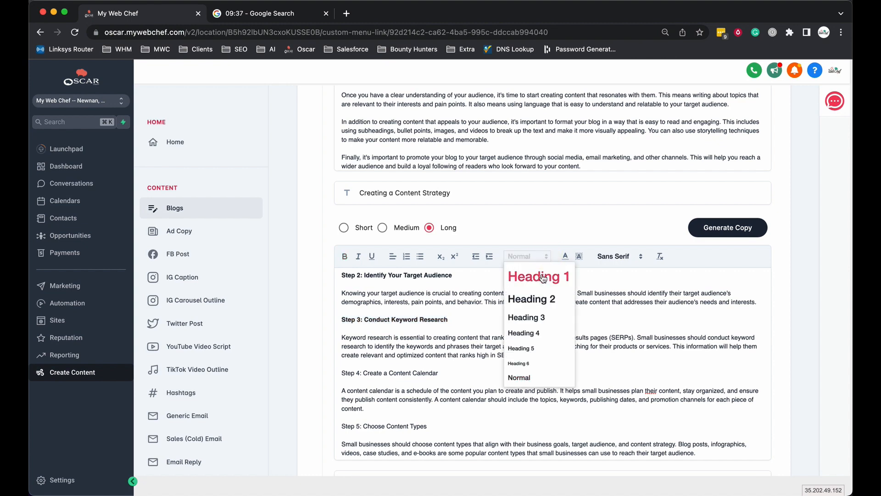
left_click(530, 316)
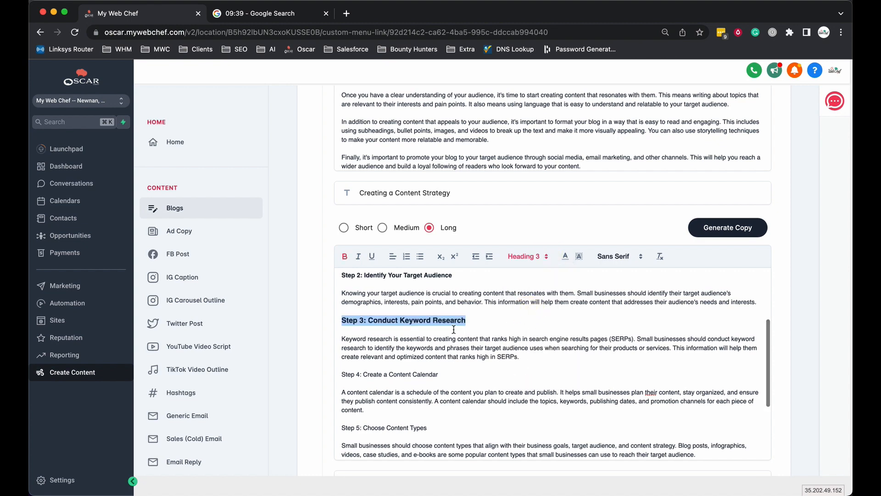
scroll(457, 330, "up", 2)
left_click_drag(456, 329, 339, 331)
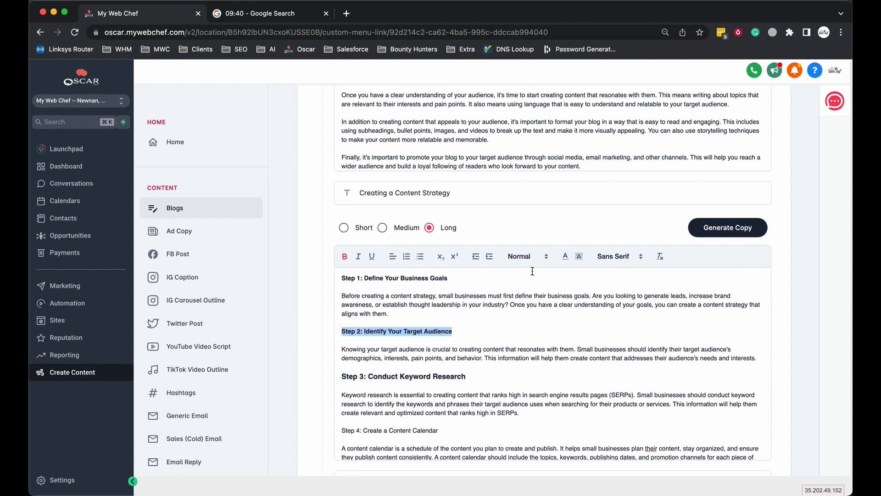
left_click(535, 257)
left_click(534, 317)
scroll(422, 328, "up", 2)
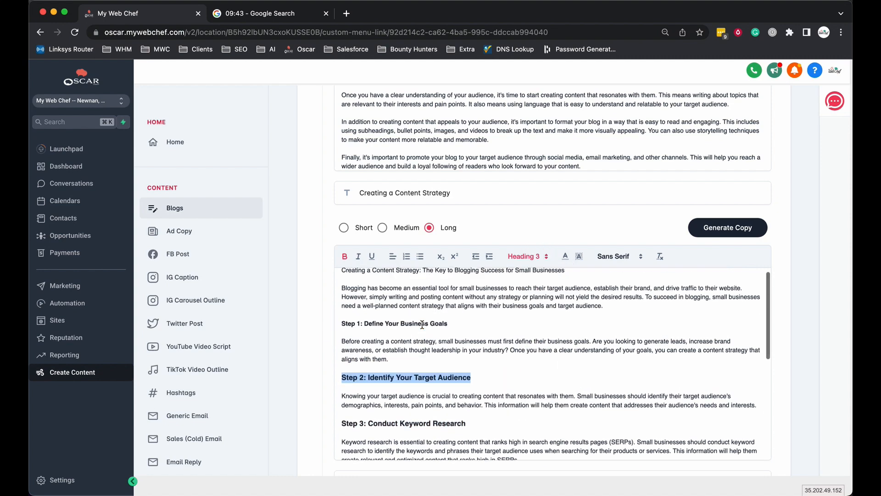
left_click_drag(448, 330, 329, 336)
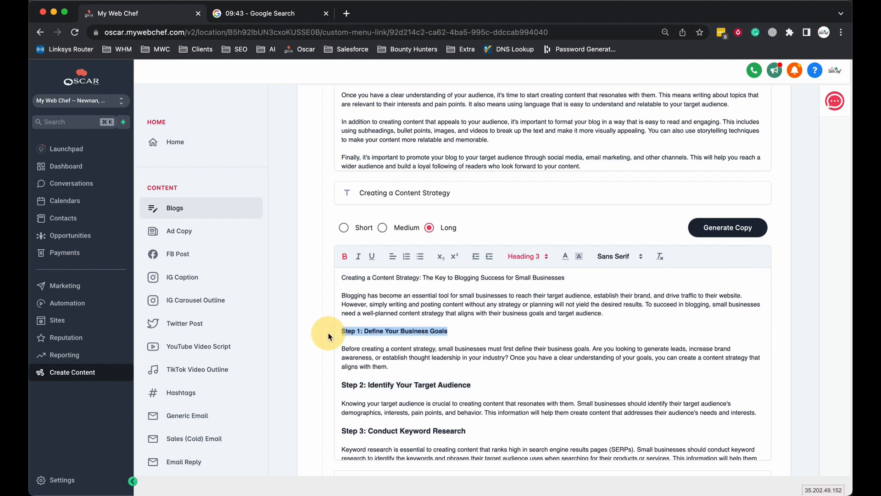
left_click(524, 257)
left_click(523, 315)
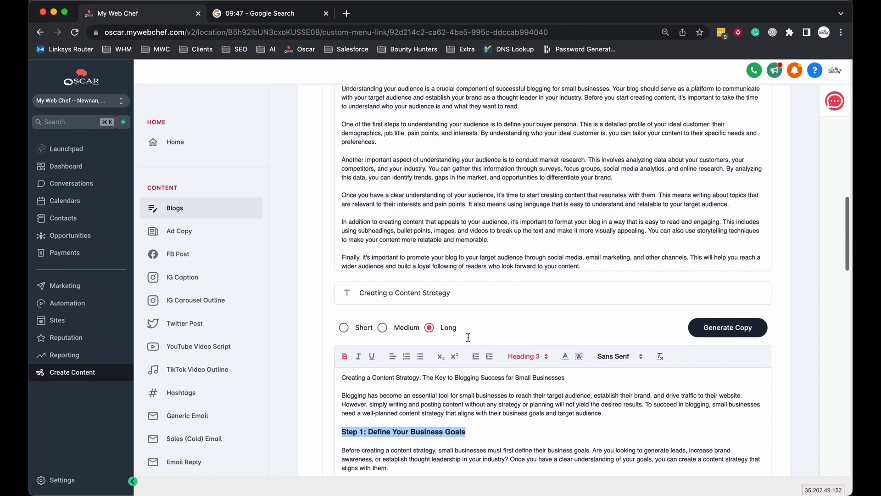
- Style the line "Creating a Content Strategy: The Key to Blogging Success for Small Businesses" as Heading 2
scroll(289, 253, "down", 3)
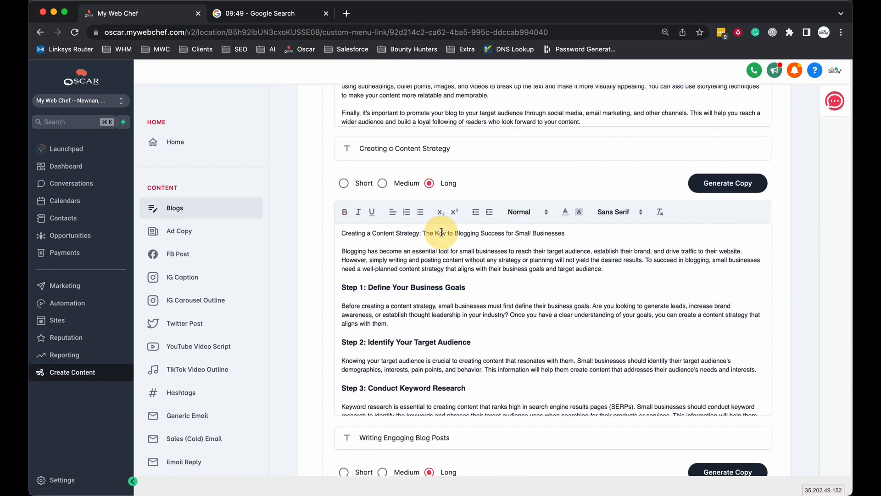
triple_click(444, 233)
left_click(537, 211)
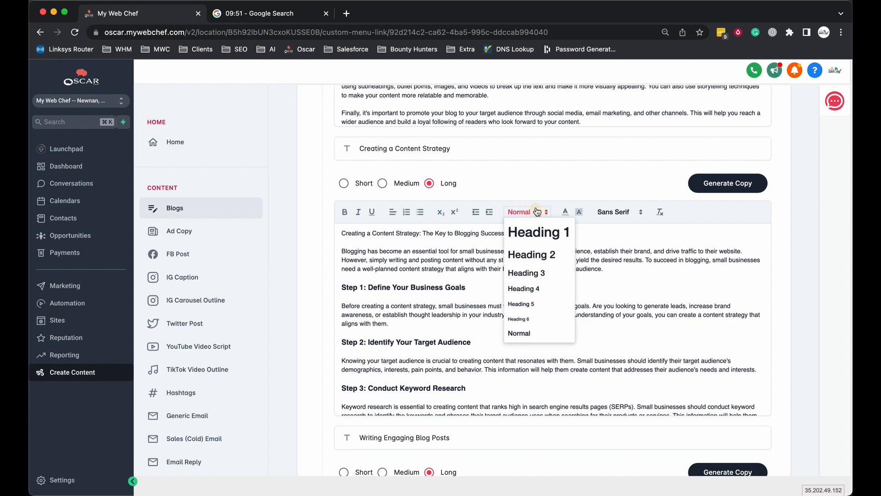
left_click(536, 254)
- Apply the Heading 3 style to "Step 4: Create a Content Calendar" and "Step 5: Choose Content Types"
scroll(473, 312, "down", 6)
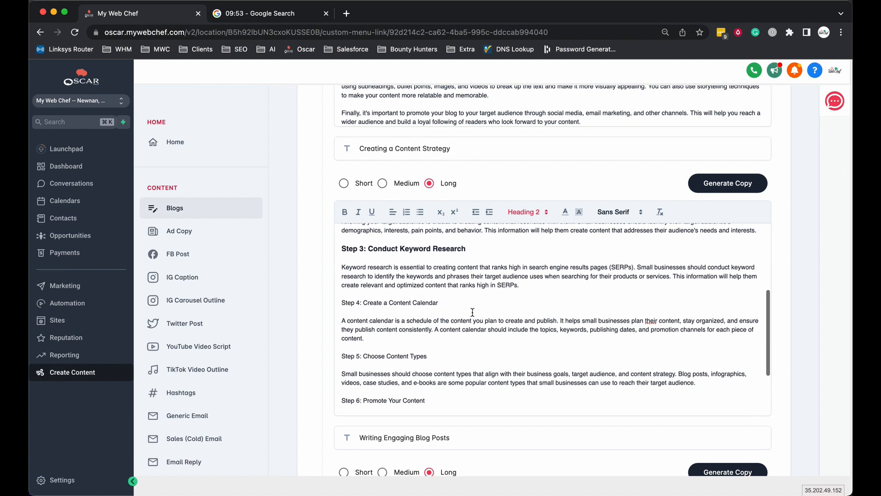
scroll(473, 312, "up", 1)
triple_click(397, 260)
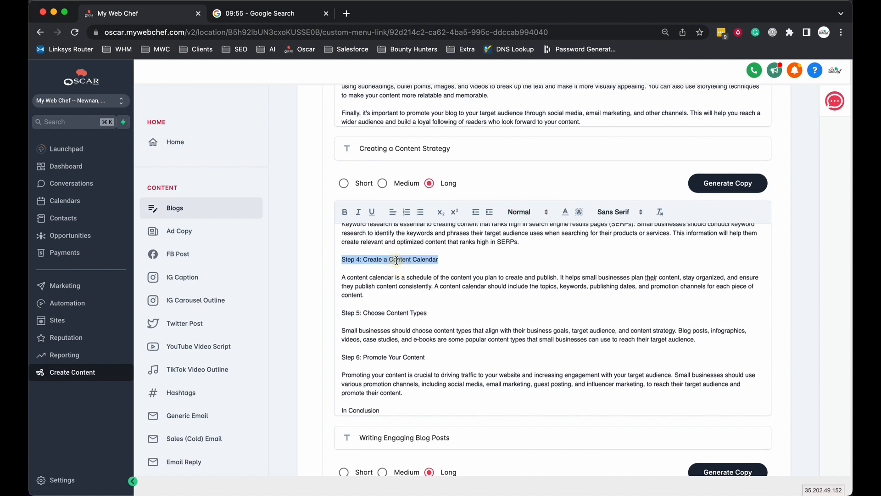
left_click(528, 212)
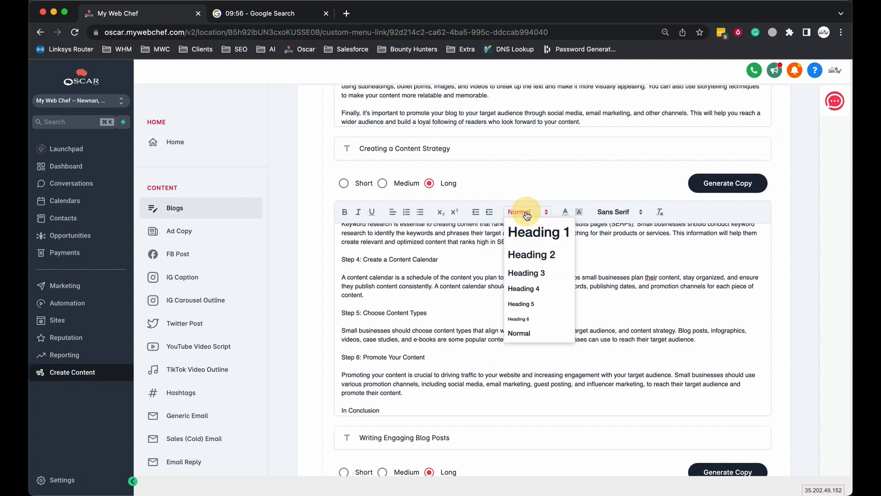
left_click(525, 271)
triple_click(393, 314)
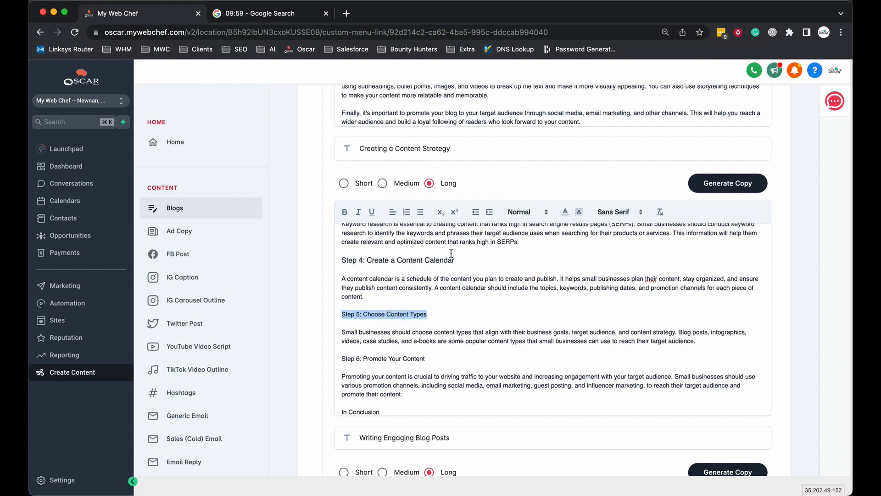
left_click(528, 212)
left_click(527, 273)
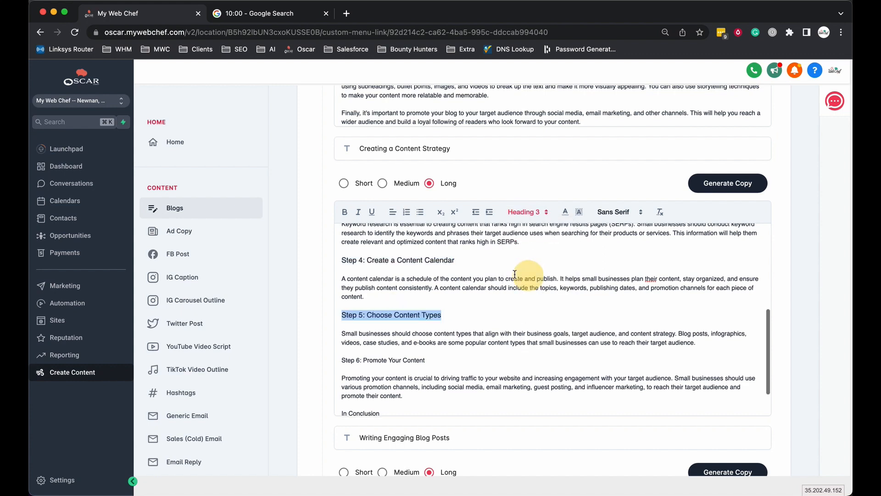
- Bold the Step 4 and Step 5 headings in the content strategy copy
triple_click(403, 257)
left_click(344, 211)
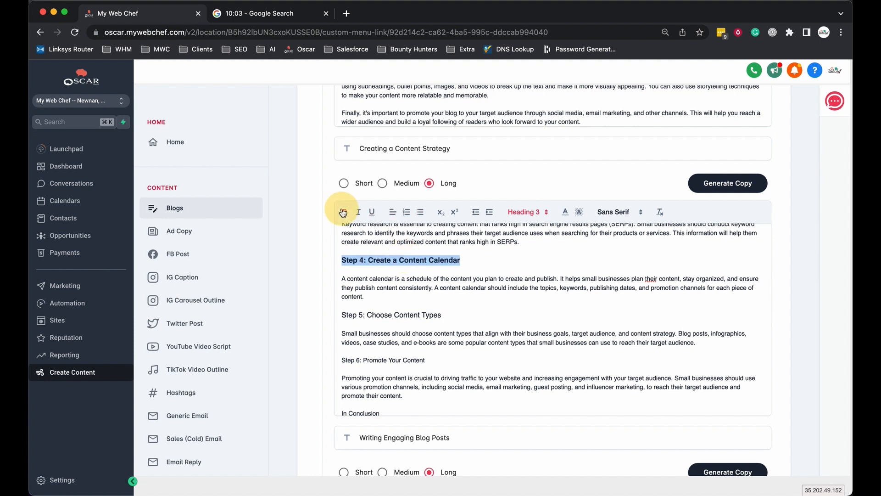
triple_click(401, 315)
left_click(348, 211)
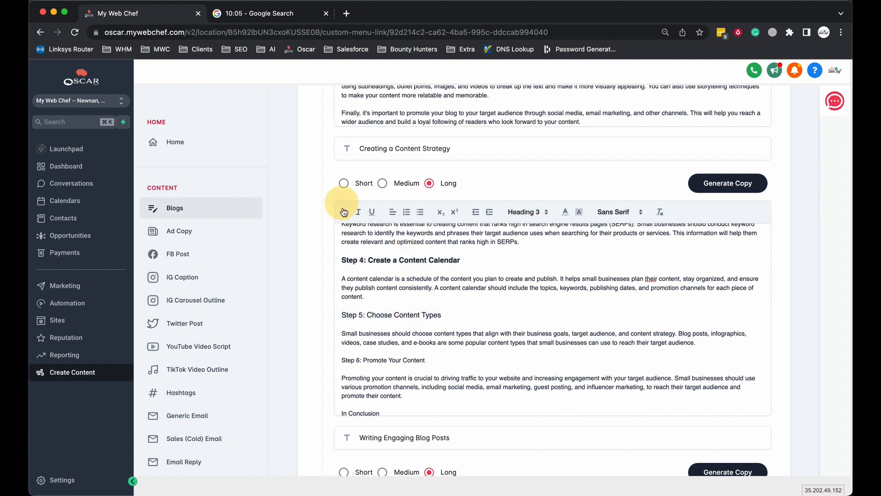
- Bold "Step 6: Promote Your Content" and style it as Heading 3
scroll(507, 304, "down", 2)
triple_click(393, 315)
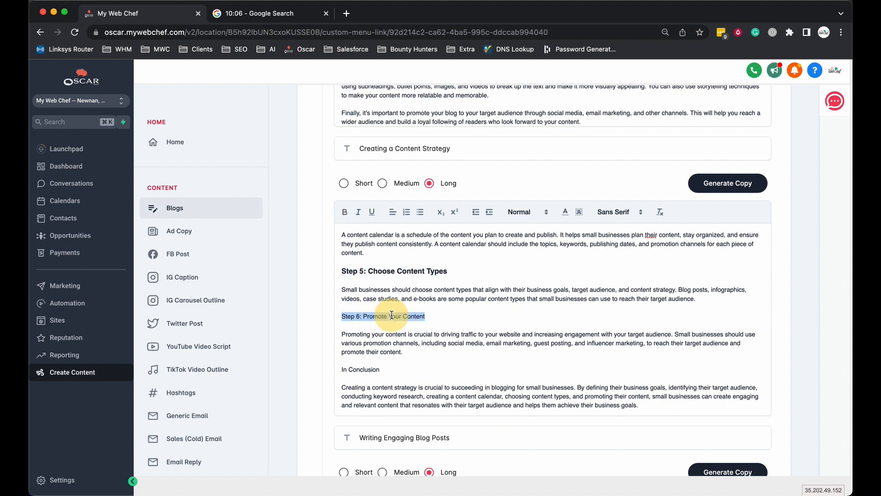
left_click(345, 211)
left_click(542, 217)
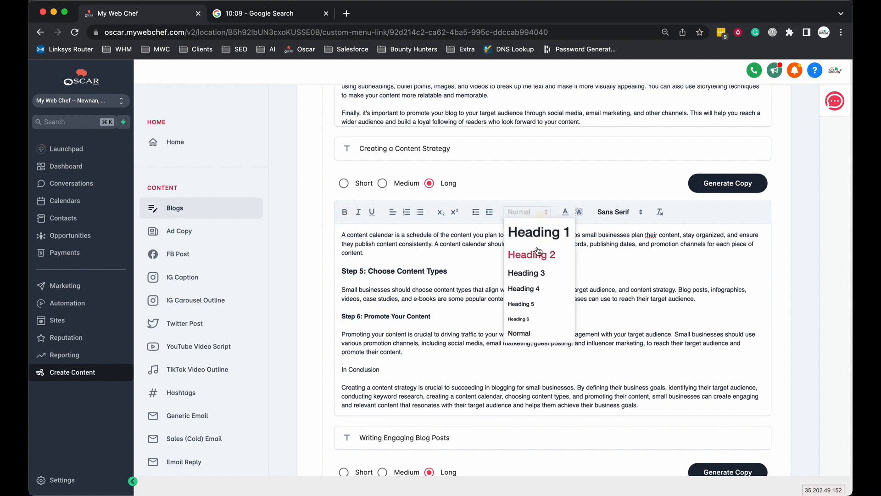
left_click(531, 271)
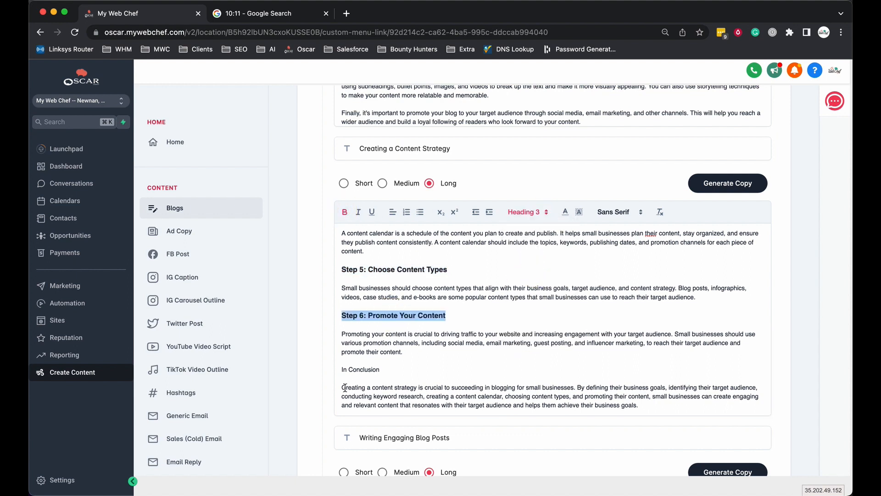
- Delete the "In Conclusion" line above the closing paragraph of the content strategy copy
left_click(388, 370)
scroll(389, 371, "down", 1)
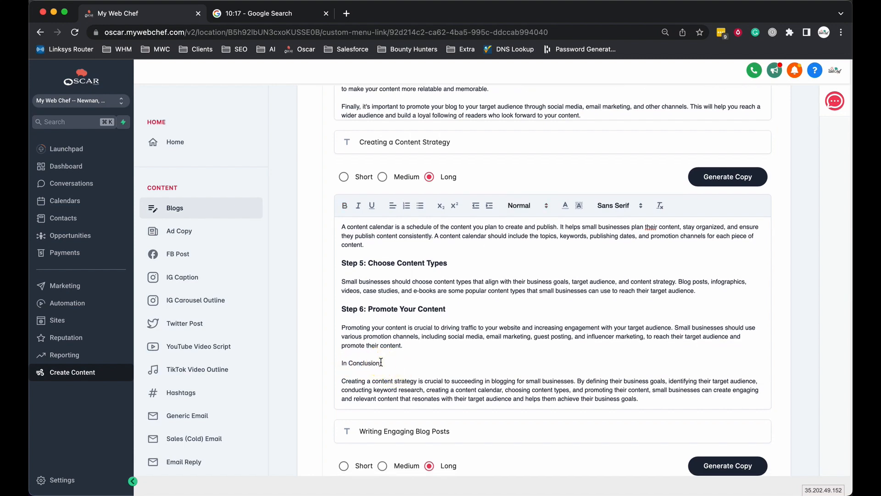
key("BackSpace")
key("BackSpace")
key("BackSpace")
key("BackSpace")
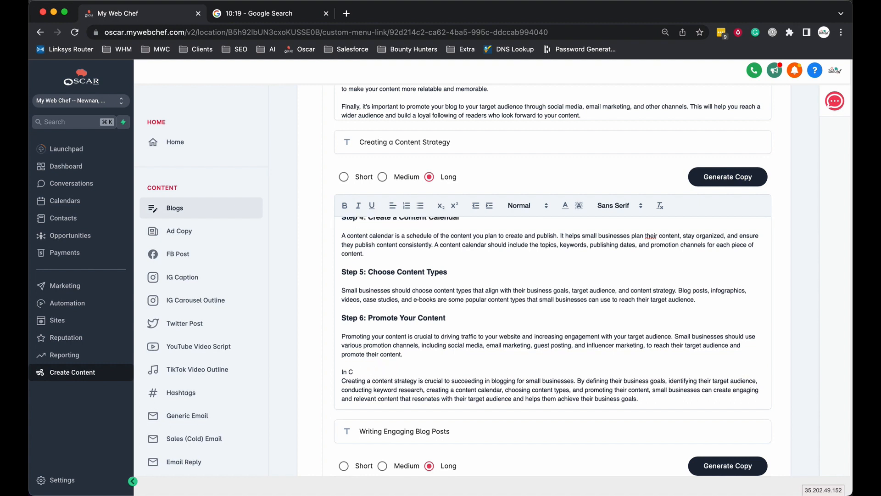
key("BackSpace")
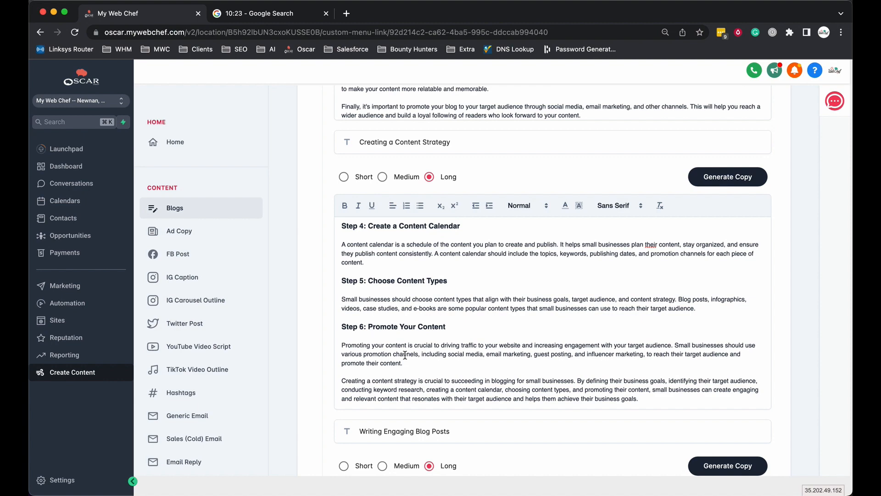
scroll(408, 355, "up", 1)
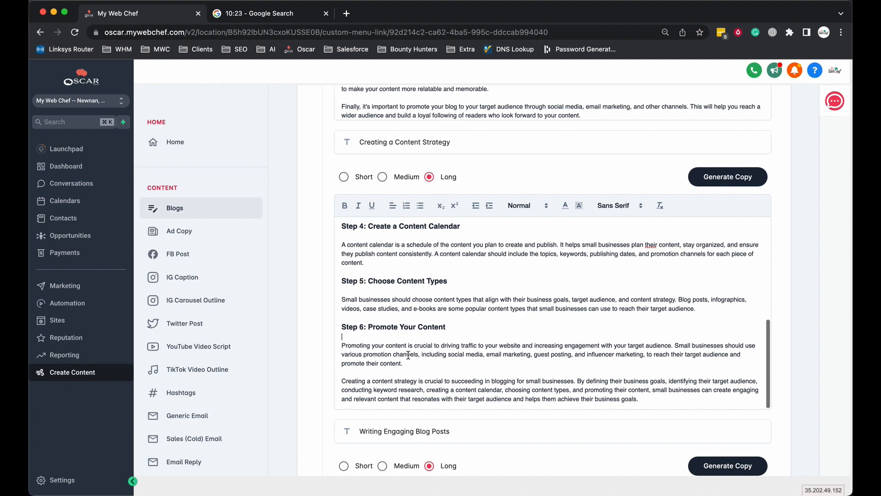
- Style the "Promoting Your Blog" title line inside that section's copy as Heading 2 and make it bold
scroll(431, 343, "down", 8)
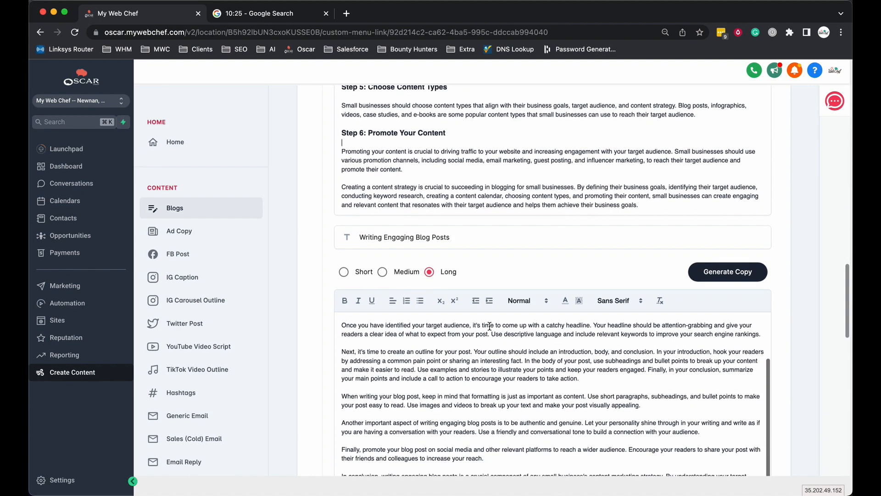
scroll(343, 271, "down", 8)
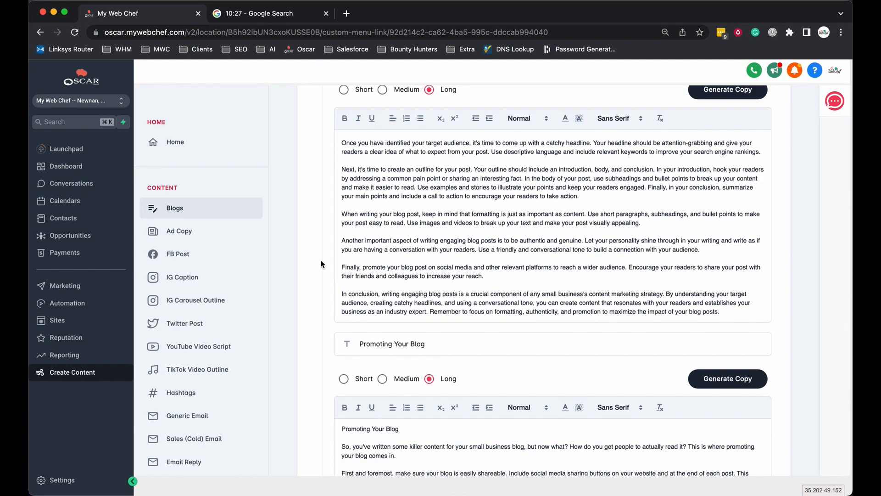
scroll(321, 264, "down", 1)
scroll(322, 264, "down", 7)
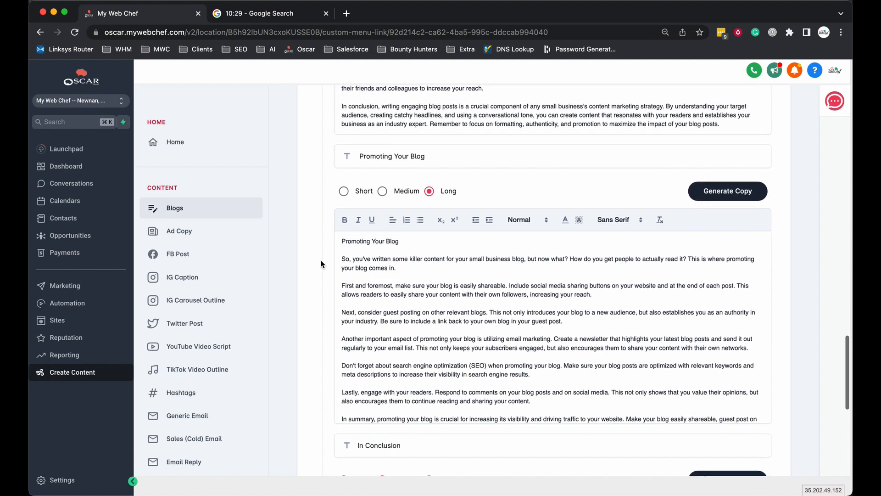
triple_click(384, 242)
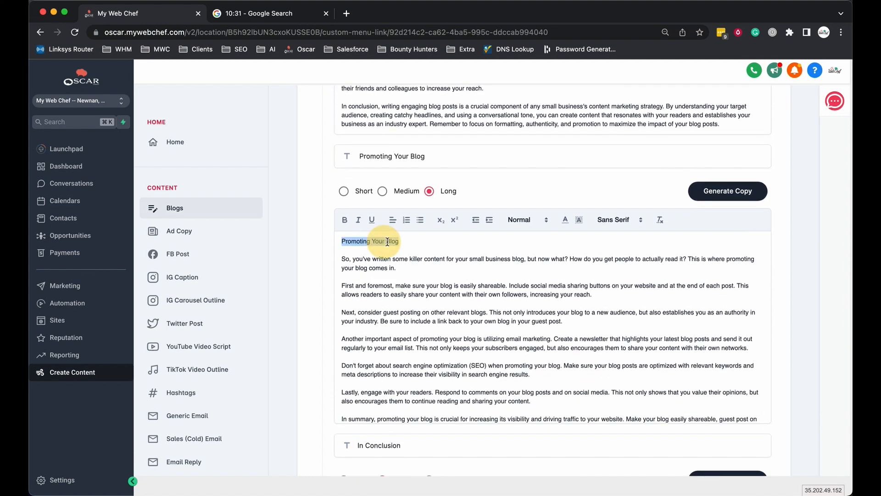
left_click(525, 221)
left_click(530, 260)
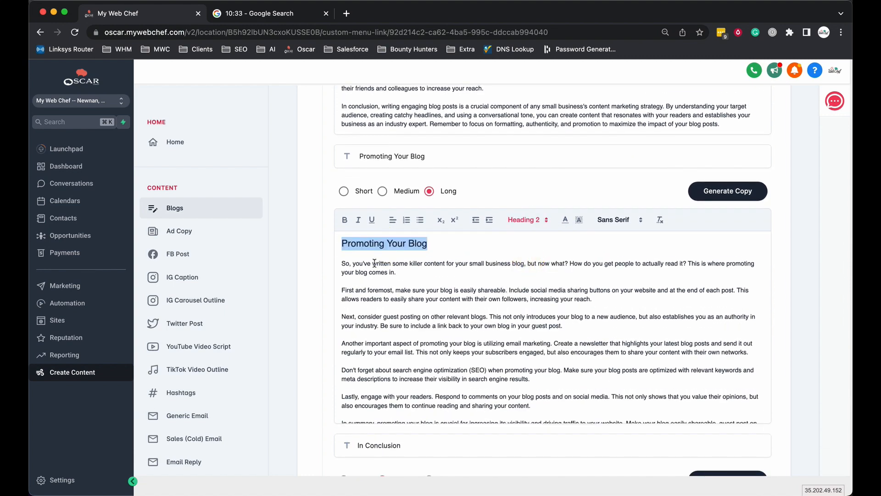
scroll(374, 264, "up", 7)
scroll(374, 269, "down", 2)
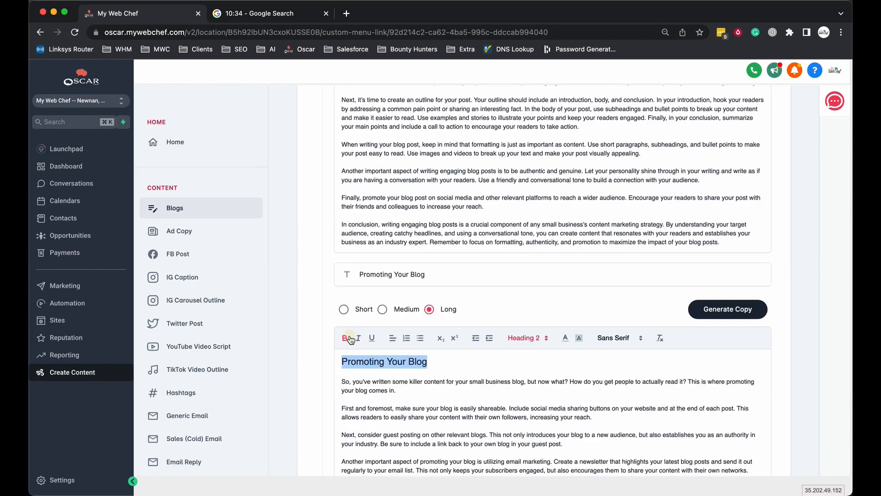
left_click(350, 339)
- Look back over the copy from "Writing Engaging Blog Posts" up to the section on understanding the audience
scroll(403, 252, "up", 10)
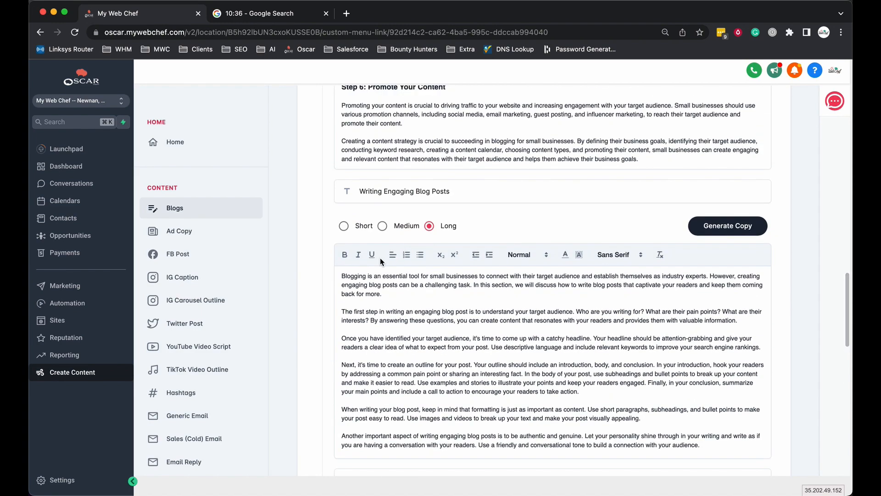
scroll(380, 257, "up", 6)
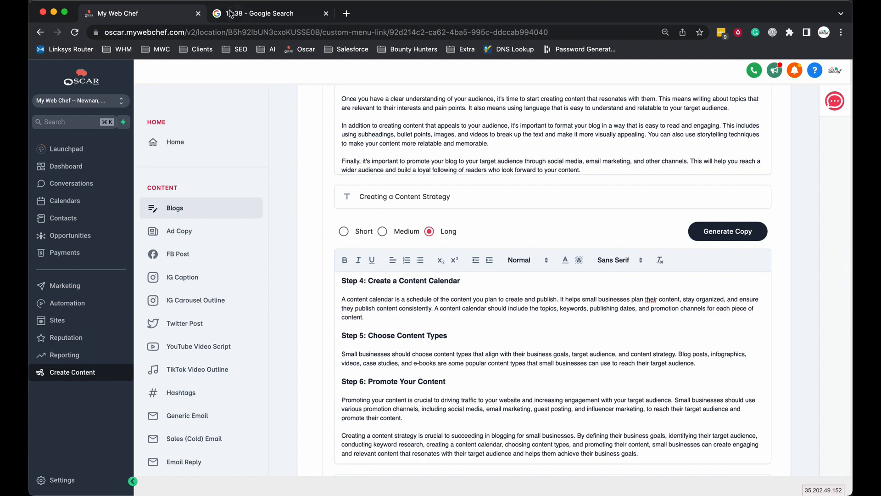
scroll(384, 211, "up", 6)
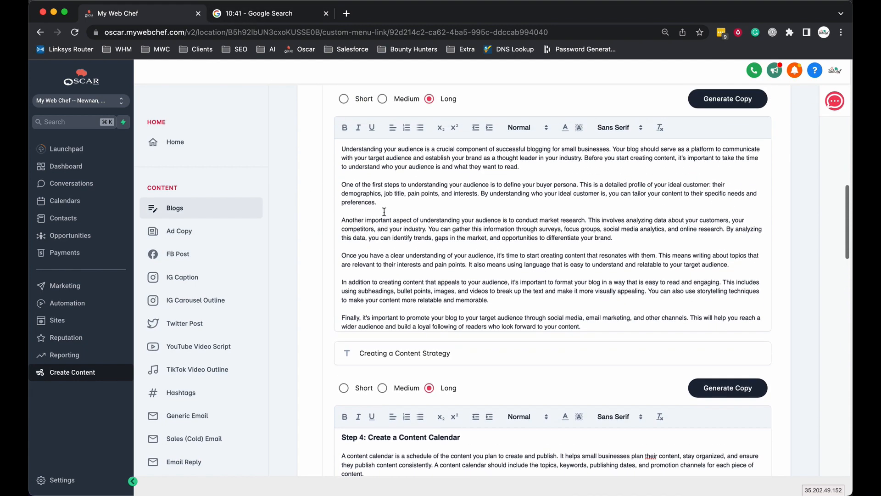
- Finish looking over the section copy and advance the blog to the "And that's a WRAP!" stage
scroll(384, 211, "up", 9)
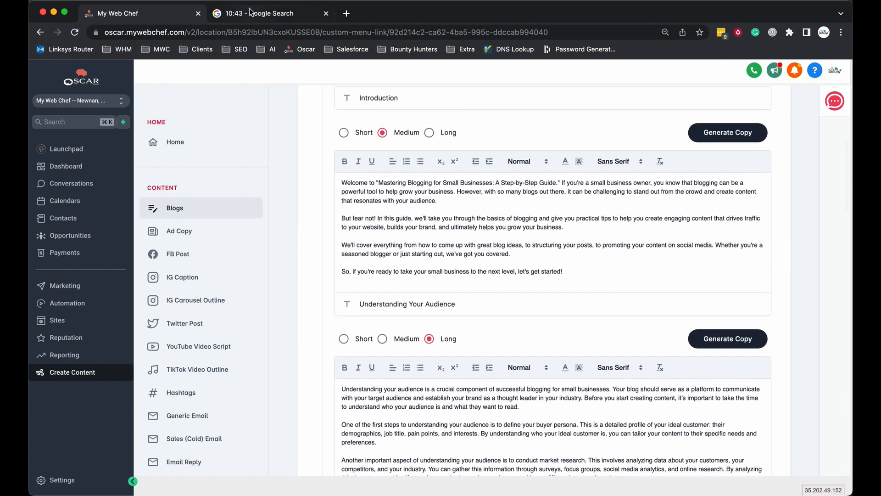
scroll(423, 208, "up", 4)
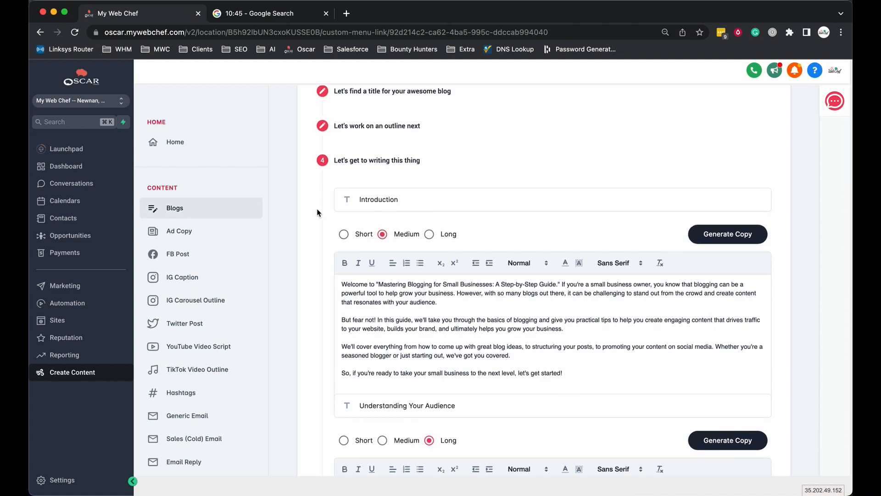
scroll(317, 208, "down", 20)
scroll(318, 211, "down", 15)
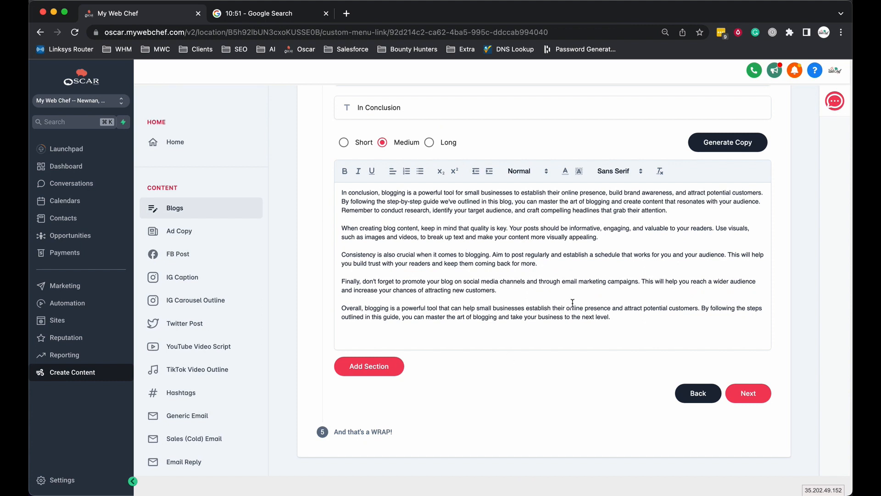
left_click(755, 397)
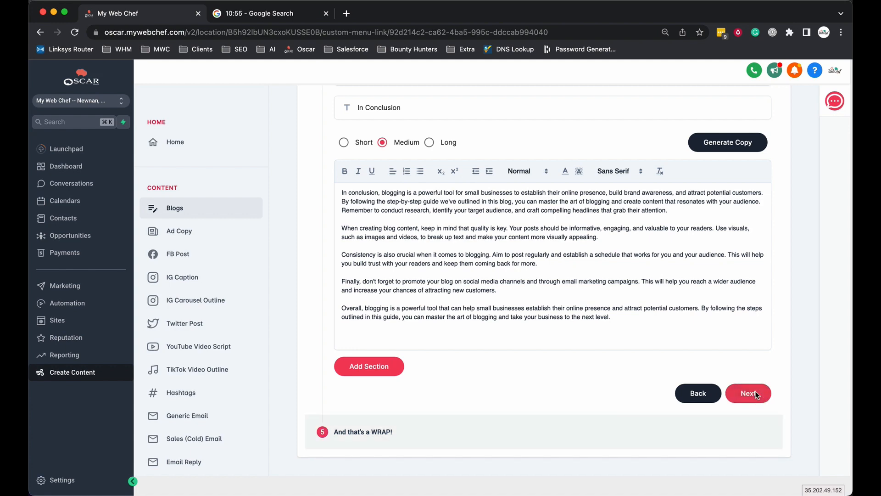
- Read through the assembled blog and delete the extra blank line above the "In Conclusion" heading
scroll(384, 220, "down", 15)
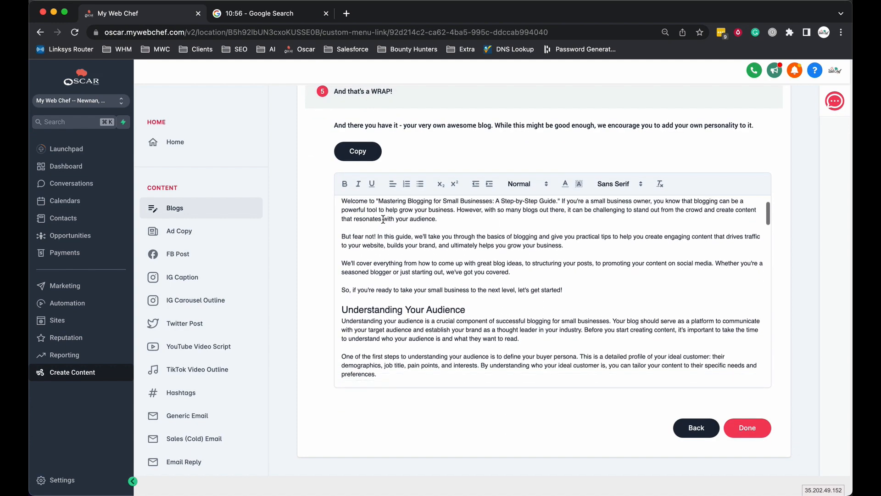
scroll(383, 219, "down", 15)
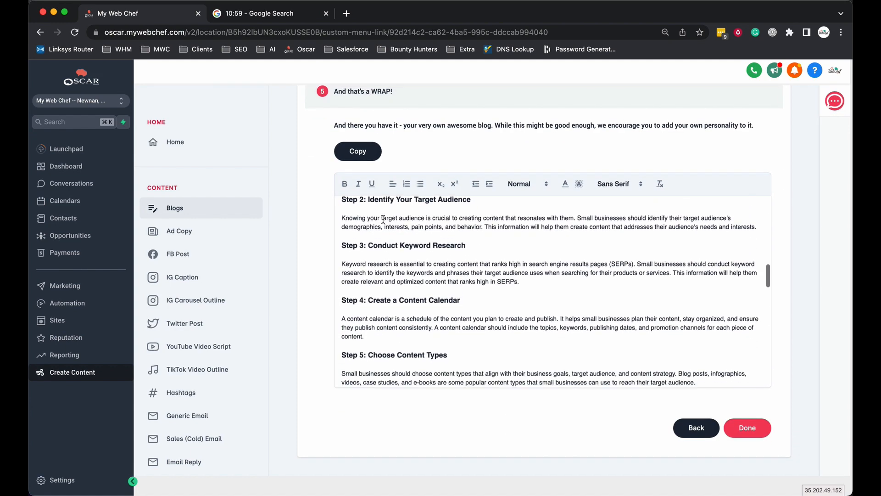
scroll(384, 219, "down", 12)
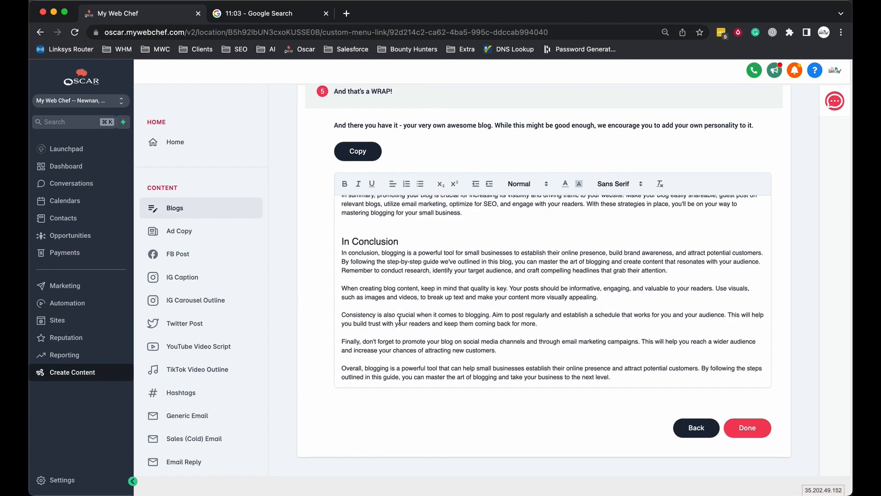
scroll(358, 224, "up", 1)
left_click(357, 223)
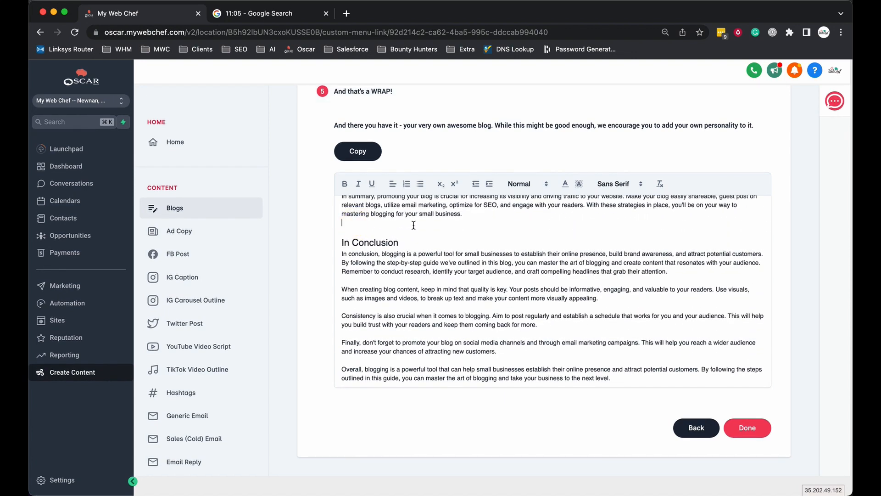
key("BackSpace")
- Delete the duplicate non-bold "Promoting Your Blog" heading and insert a blank line above the bold one
scroll(370, 255, "up", 8)
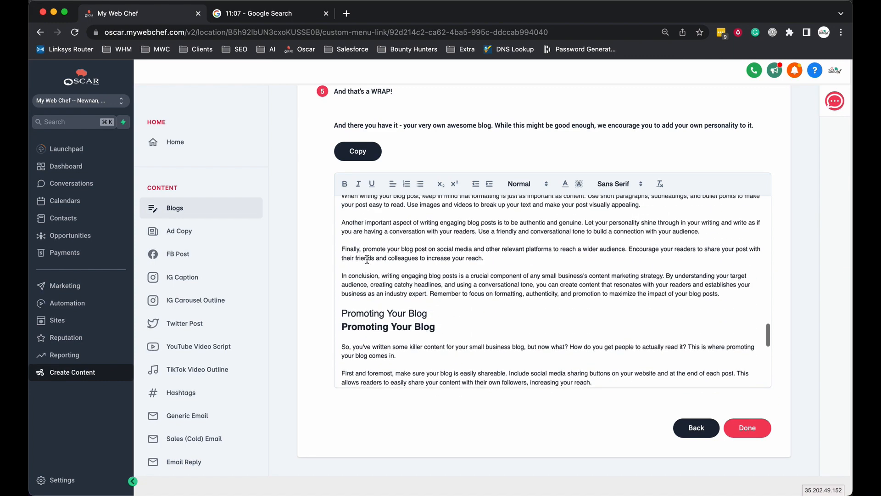
left_click(374, 313)
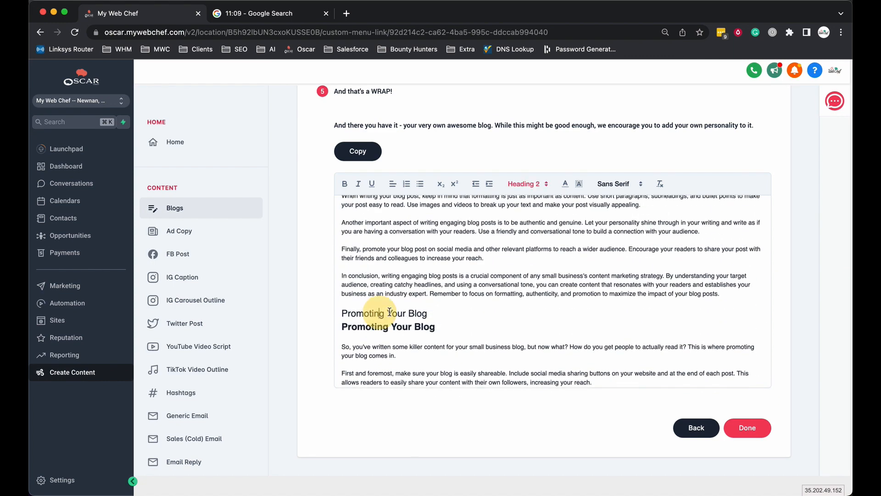
left_click_drag(427, 313, 342, 316)
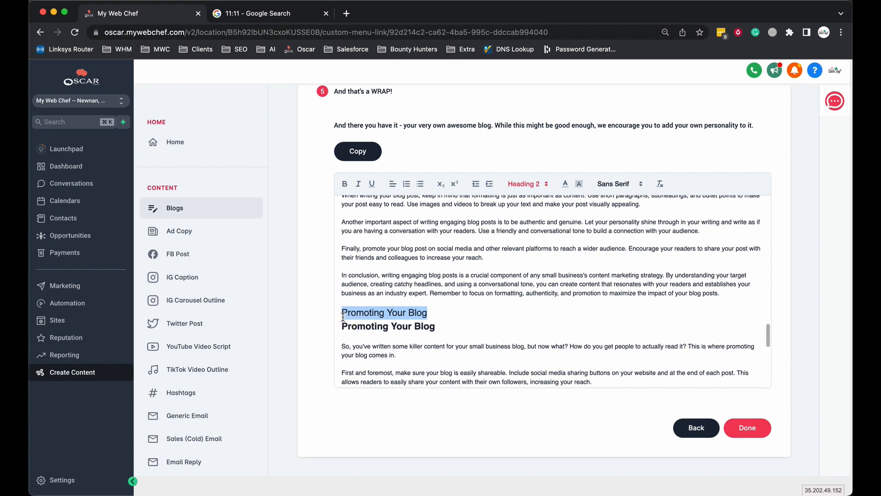
key("BackSpace")
key("BackSpace")
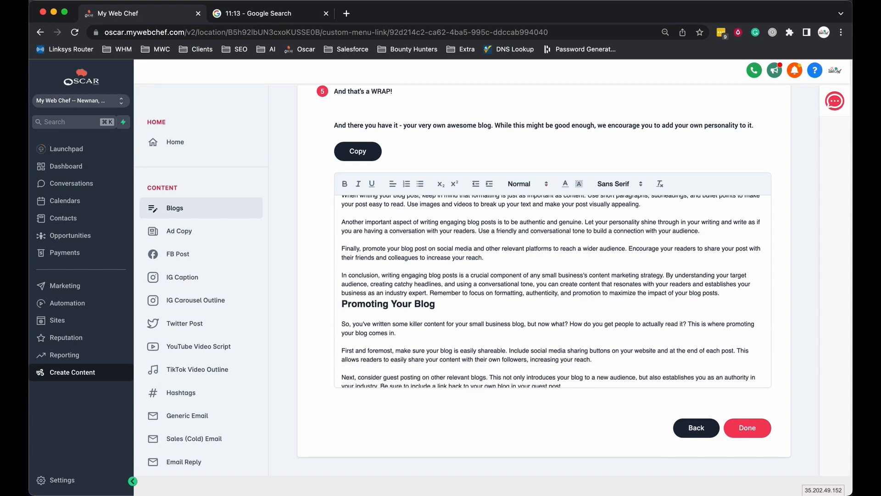
left_click(340, 306)
key("Return")
- Copy the entire assembled blog and paste it into a new Grammarly document
scroll(390, 304, "up", 15)
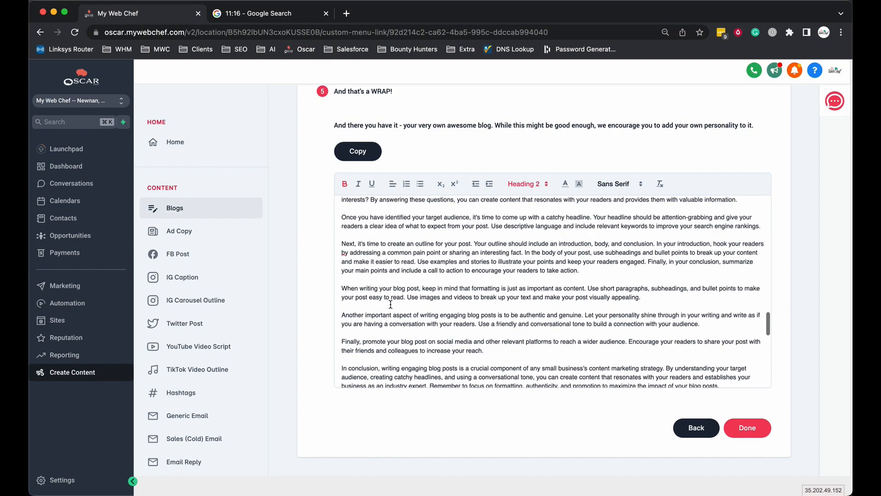
scroll(390, 304, "down", 15)
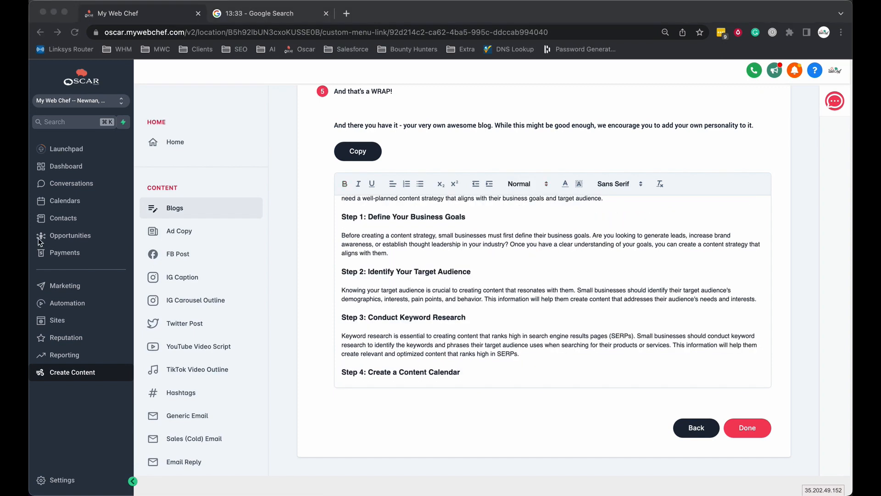
left_click(516, 266)
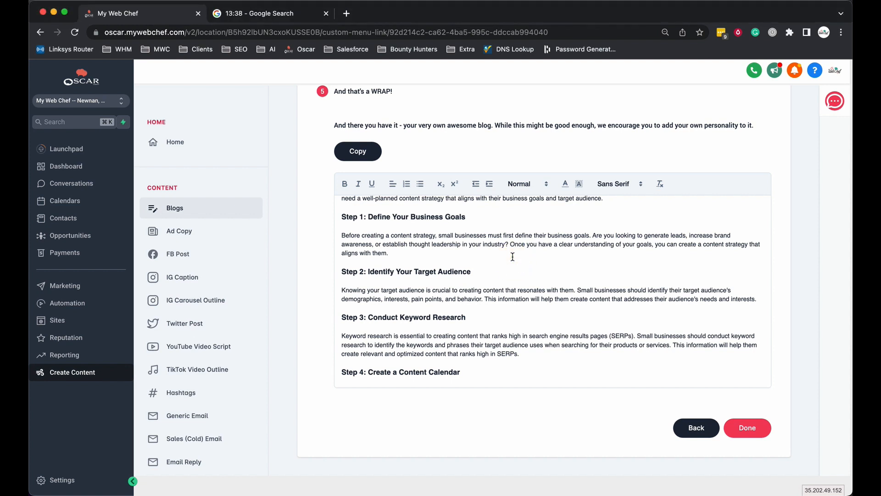
key("super+a")
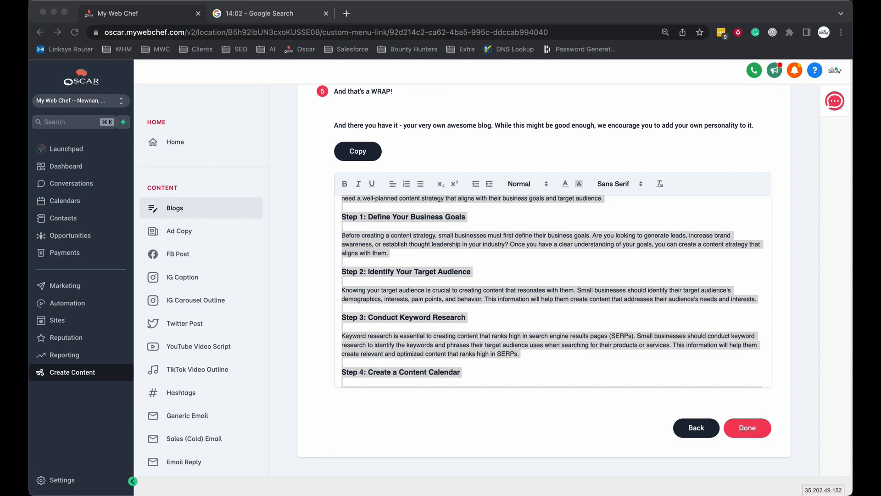
left_click_drag(514, 2, 438, 22)
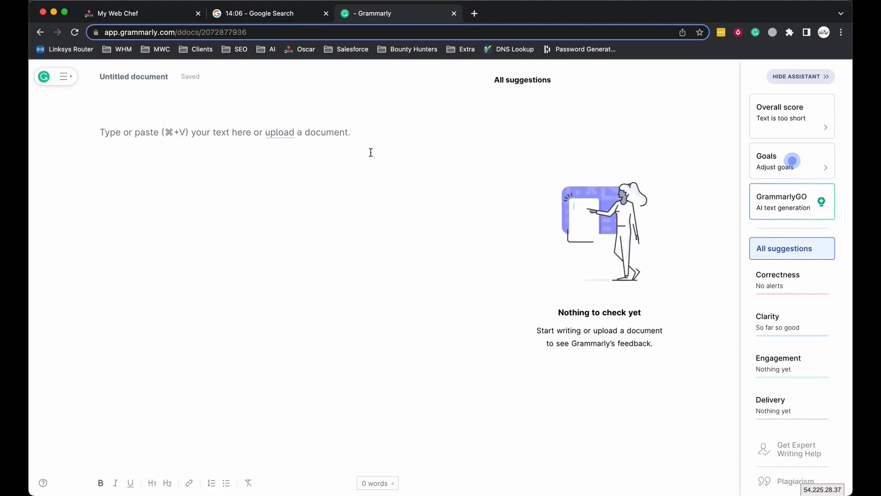
left_click(159, 126)
key("super+v")
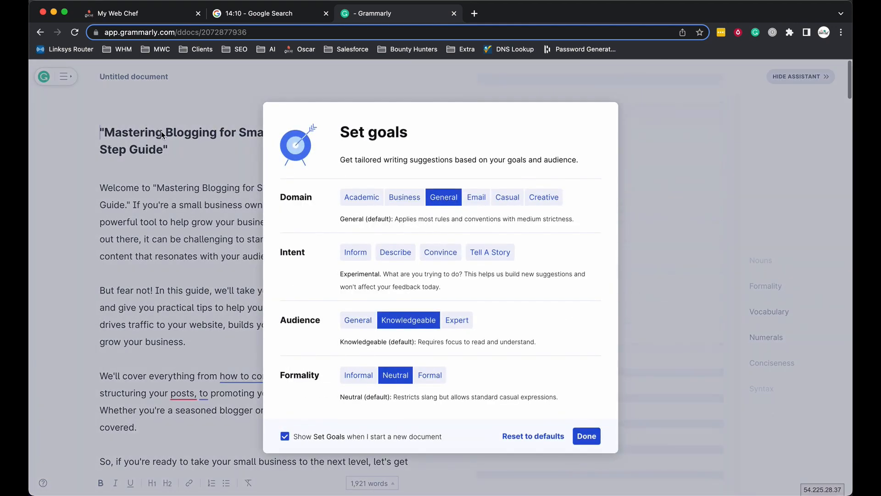
- Set the document's goals to the Business domain with the Inform intent, keeping Knowledgeable audience and Neutral formality
left_click(409, 201)
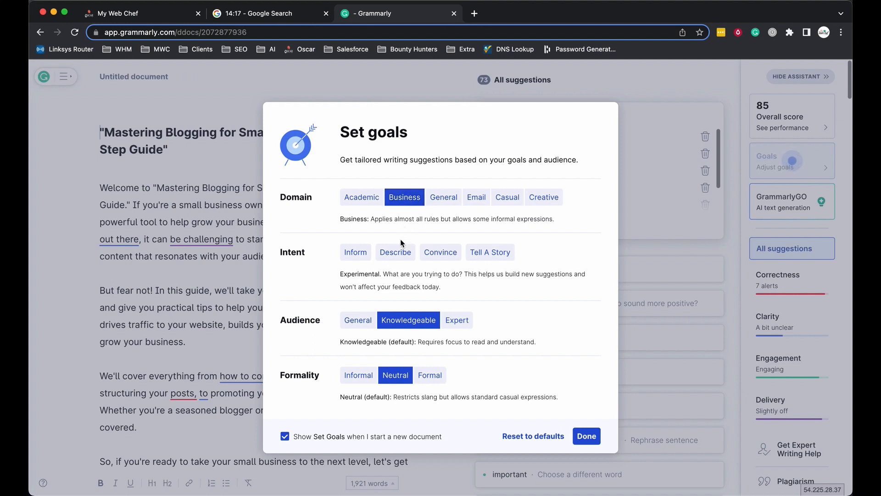
left_click(356, 255)
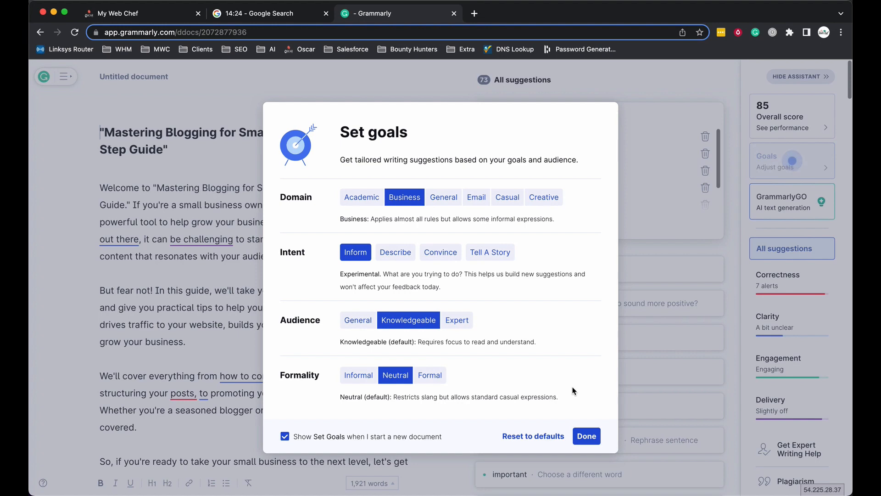
left_click(584, 437)
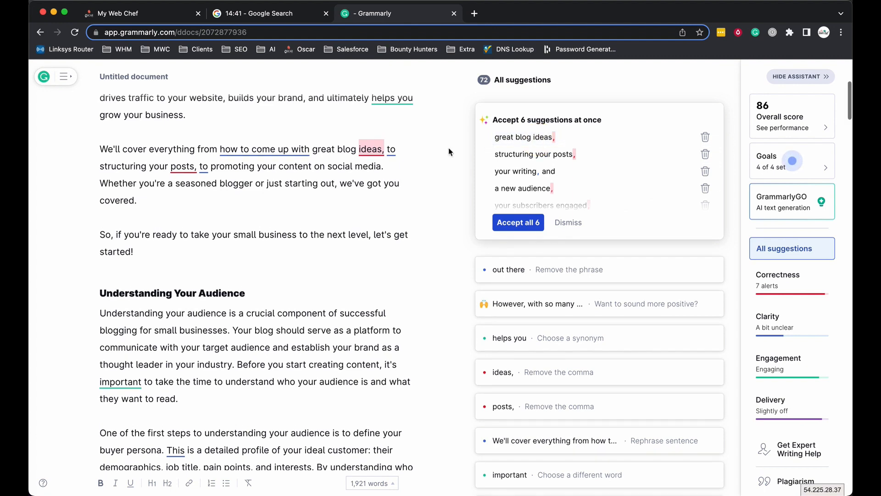
- Review the grouped punctuation suggestions, accept all 6 at once and approve the corrections
left_click(367, 149)
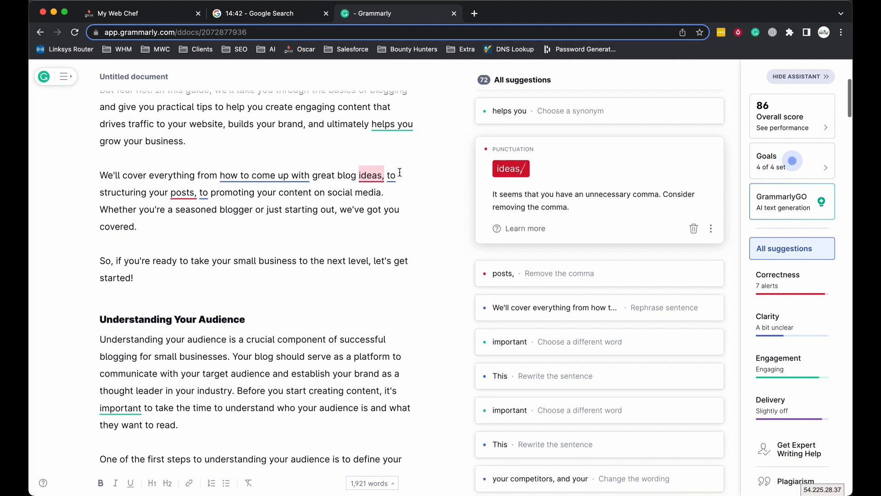
left_click(527, 110)
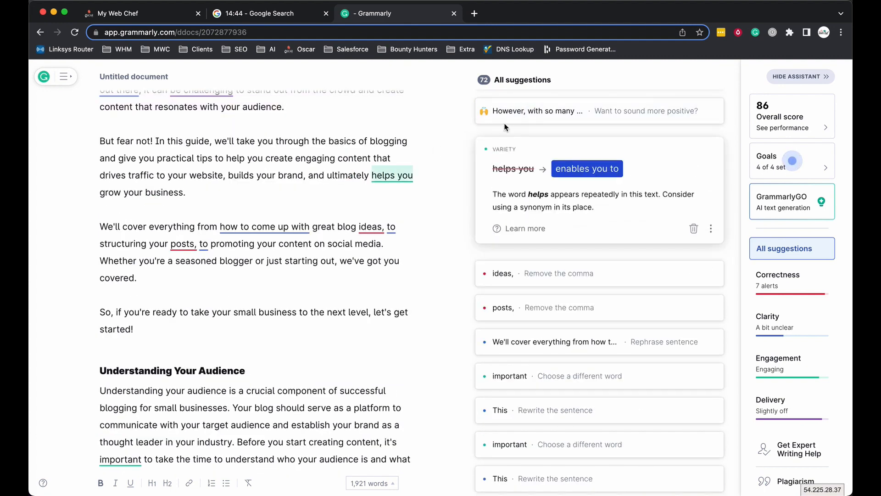
scroll(523, 202, "up", 3)
left_click(521, 198)
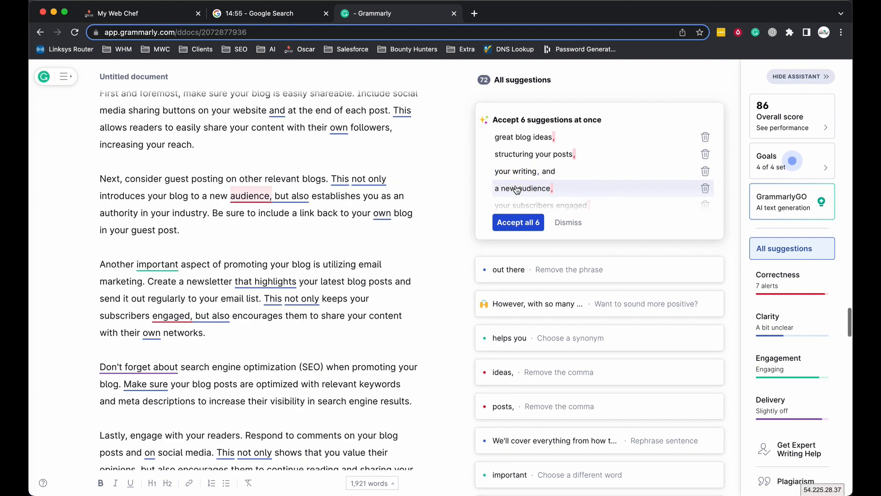
scroll(517, 189, "down", 2)
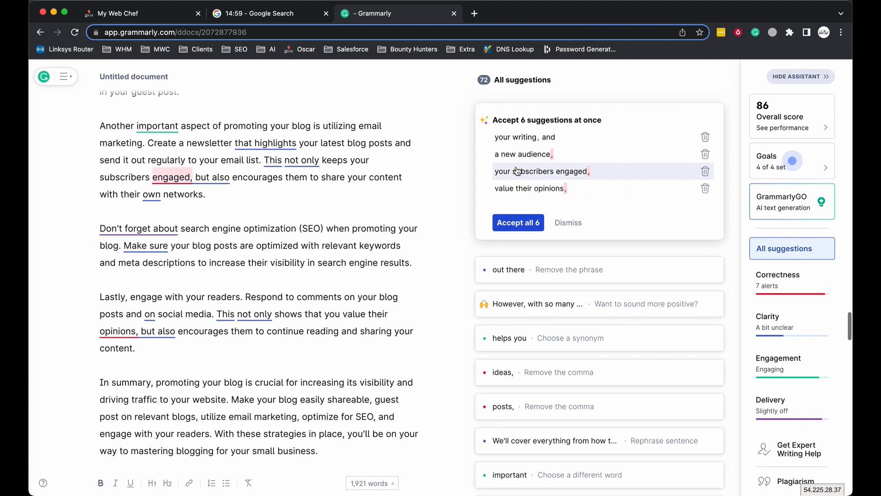
left_click(515, 223)
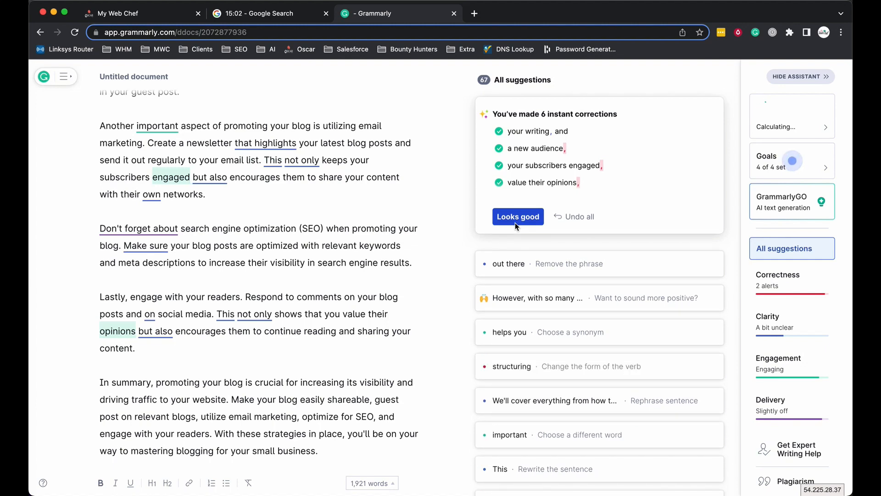
left_click(505, 217)
- Accept the conciseness suggestion removing "out there" from the introduction and open the positive-tone suggestion for that sentence
left_click(526, 105)
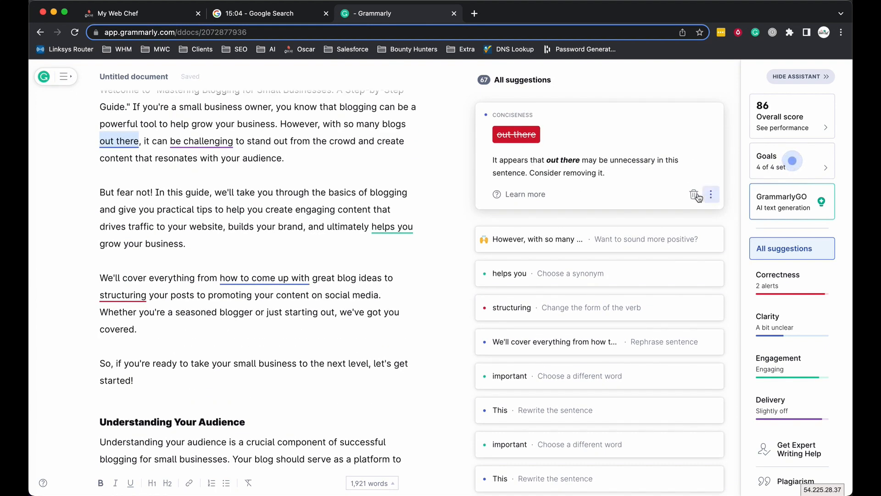
left_click(509, 135)
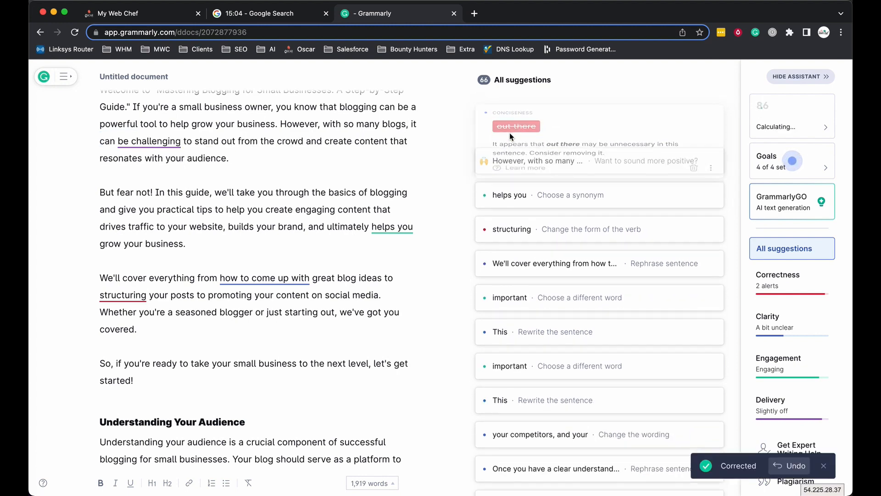
left_click(140, 142)
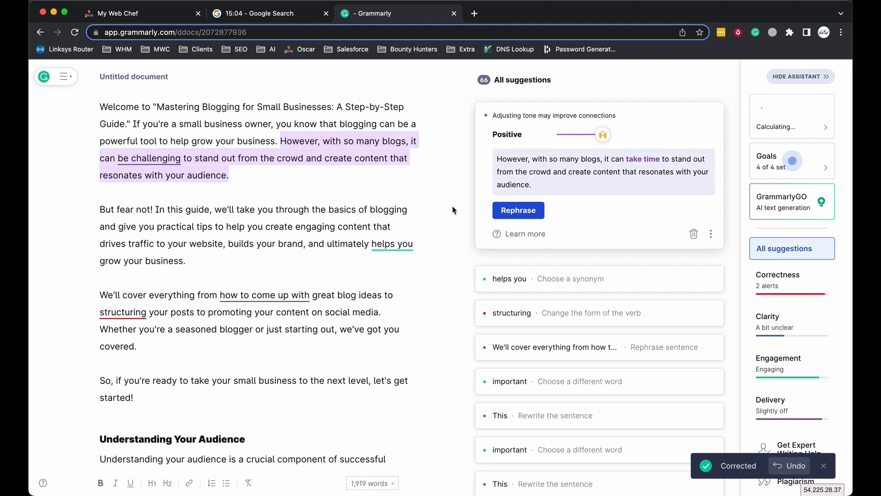
- Run a plagiarism check on the blog text
scroll(387, 199, "up", 3)
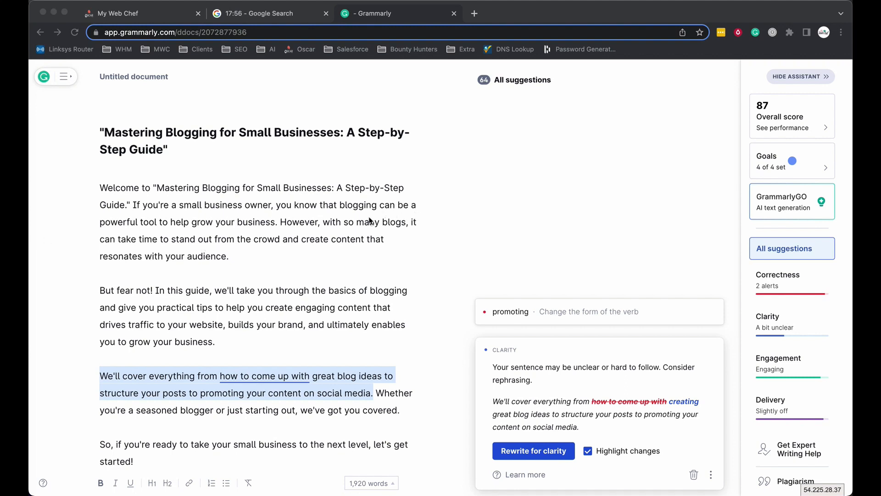
scroll(369, 219, "down", 5)
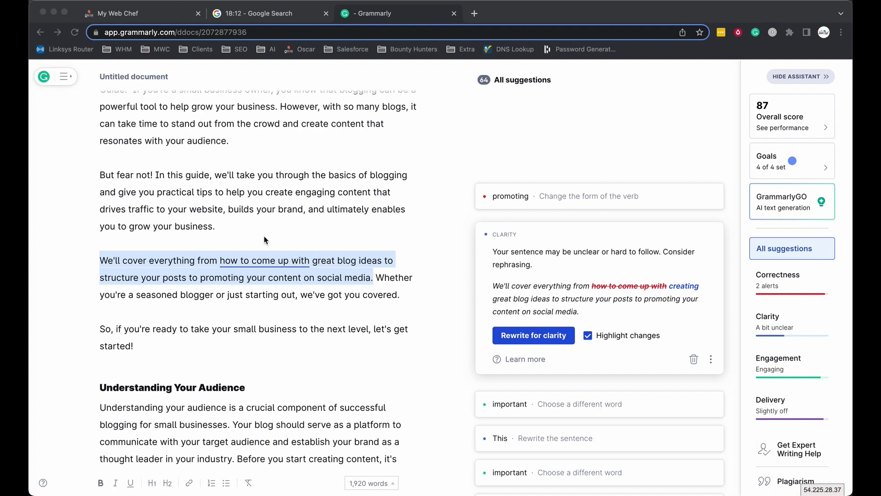
left_click(785, 482)
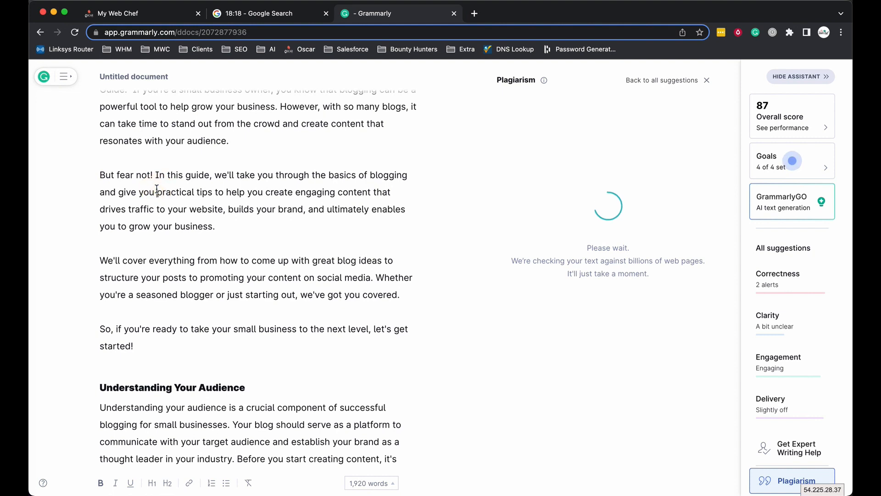
- Copy the entire blog text from the Grammarly document and open hemingwayapp.com in a new browser tab
key("super+a")
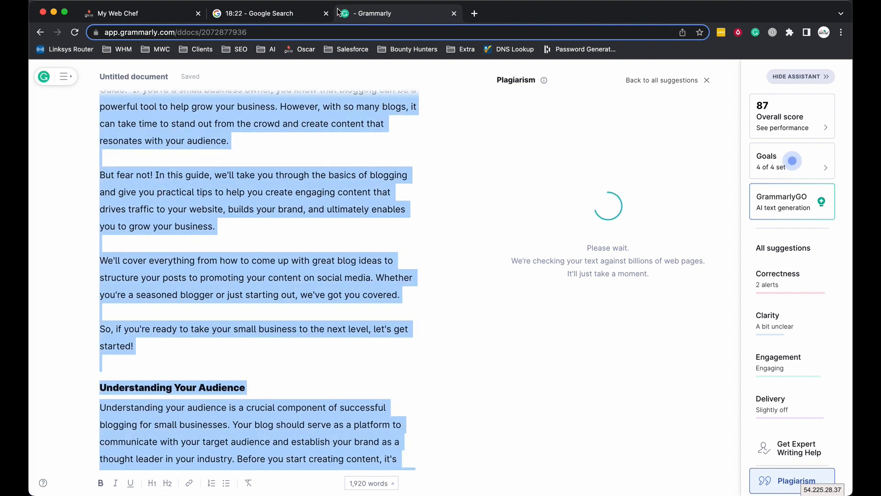
left_click(474, 14)
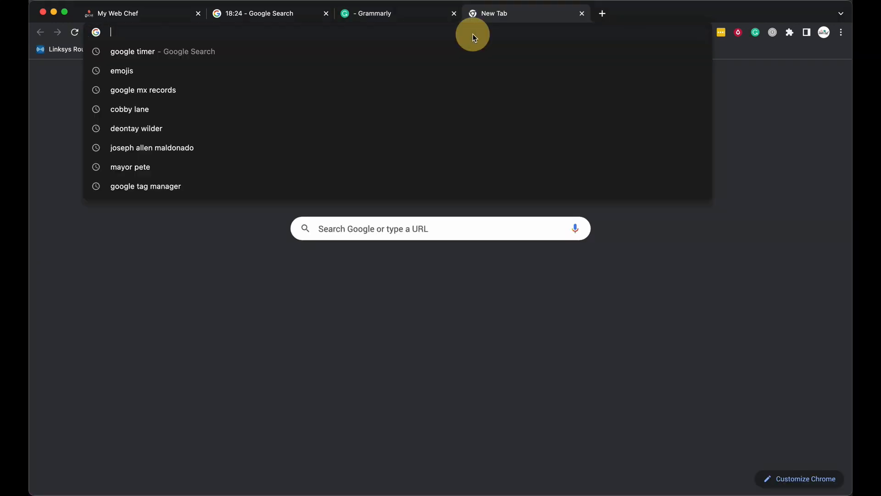
type("hemingwayapp.com")
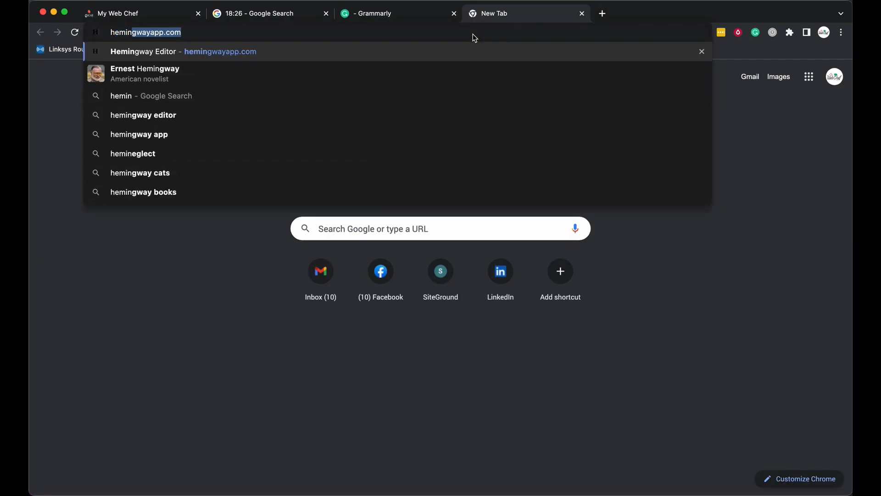
key("Return")
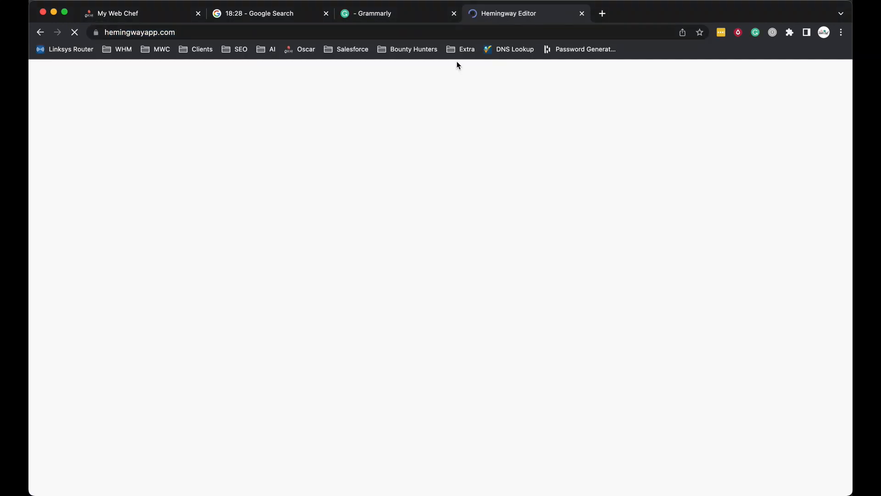
- Replace the sample text in Hemingway Editor with the copied blog post and review its readability highlights from the beginning
left_click_drag(295, 122, 561, 390)
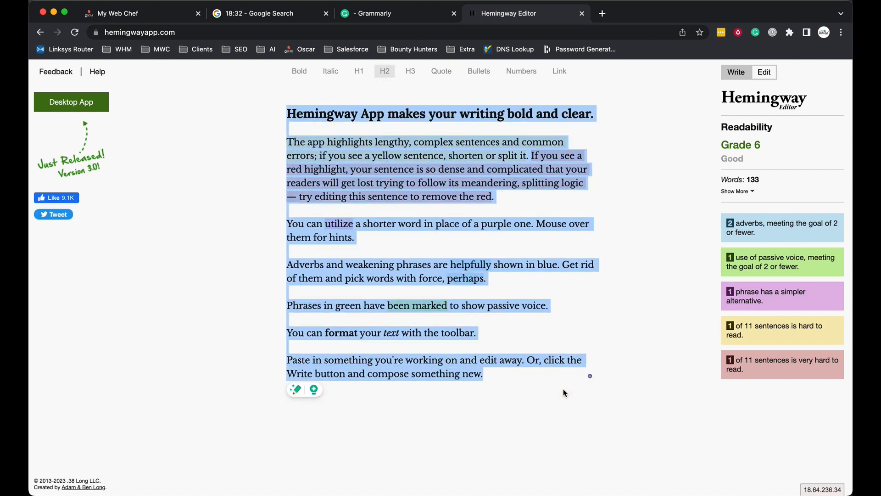
key("BackSpace")
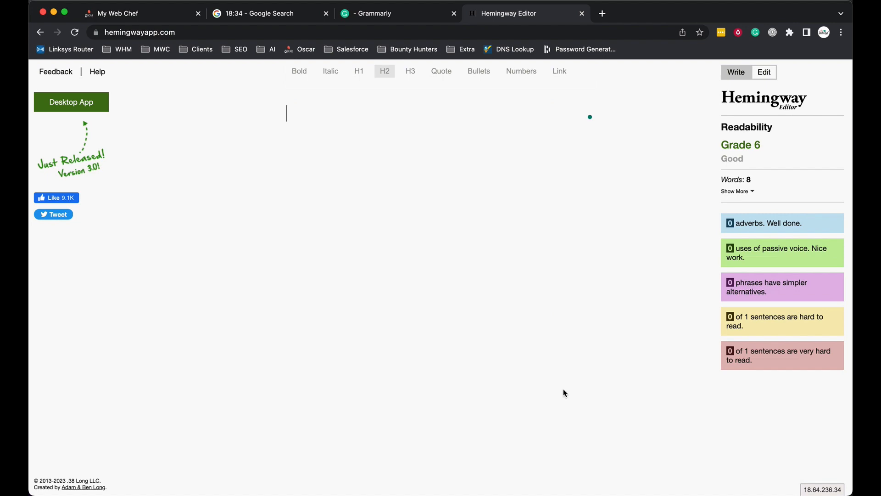
key("super+v")
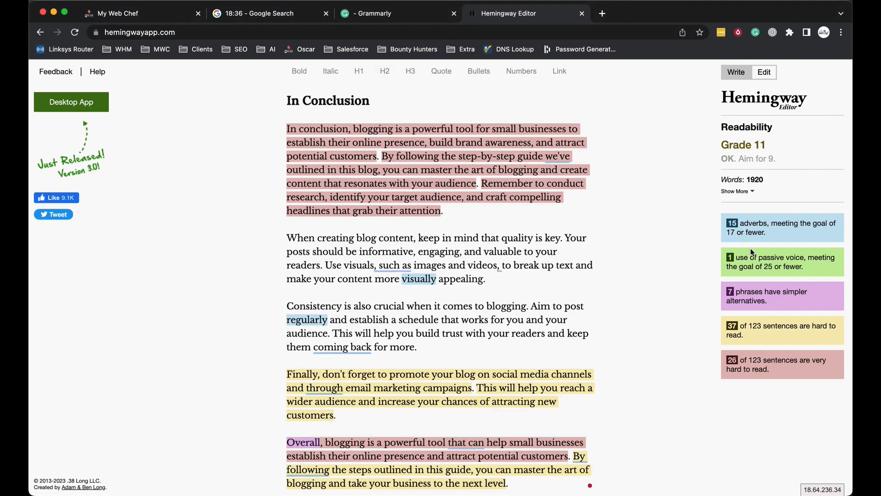
scroll(770, 143, "up", 20)
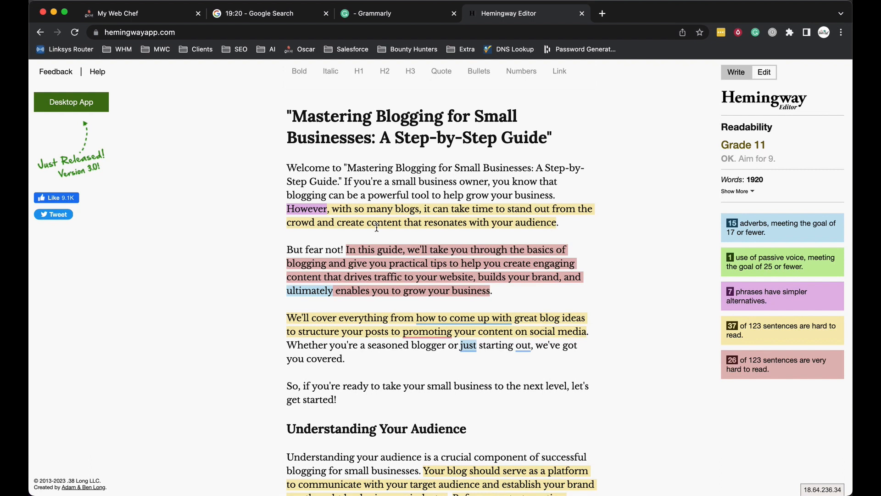
- Switch back to Oscar and look through the content creator's list of content types, from Blogs to the Website Builder
left_click(147, 18)
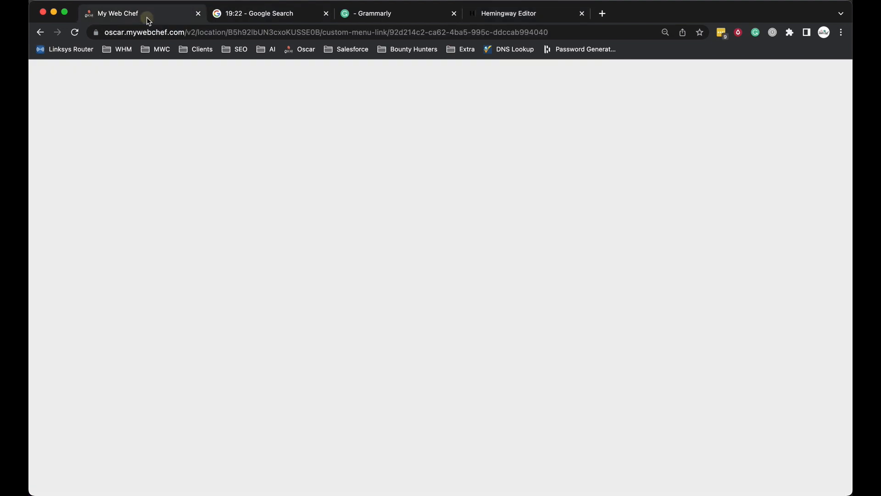
left_click(538, 294)
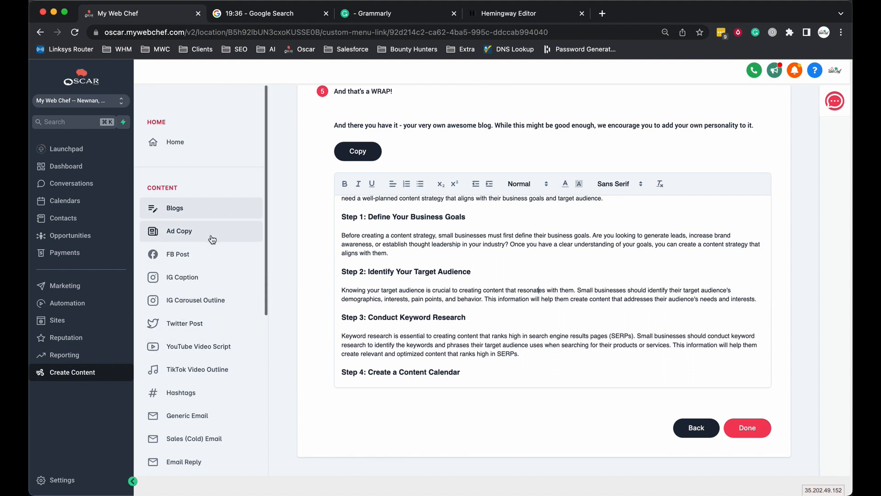
scroll(210, 376, "down", 6)
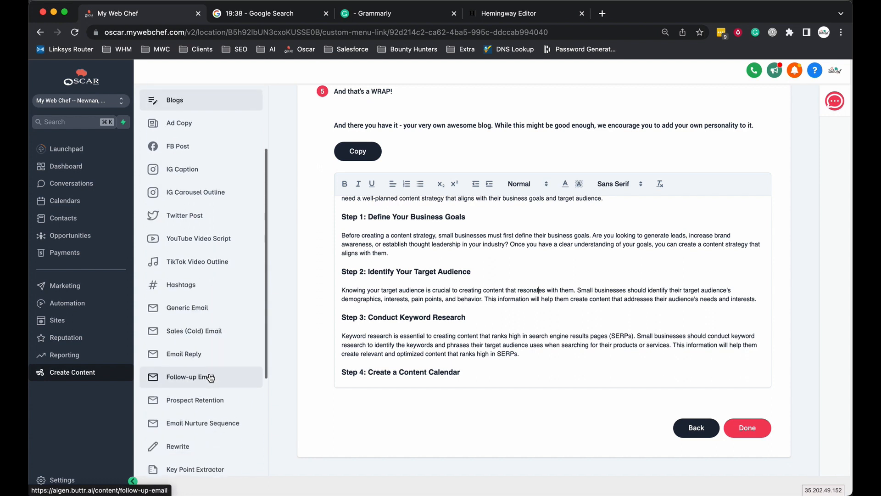
scroll(210, 376, "up", 6)
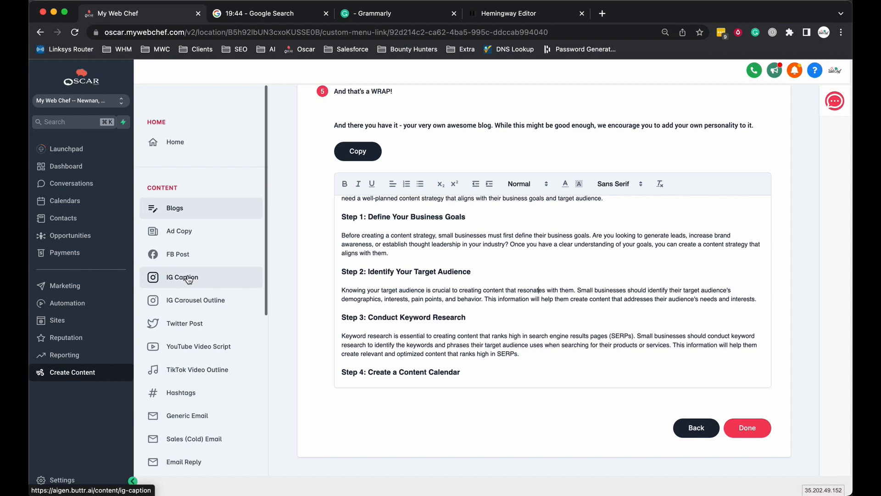
scroll(189, 280, "down", 6)
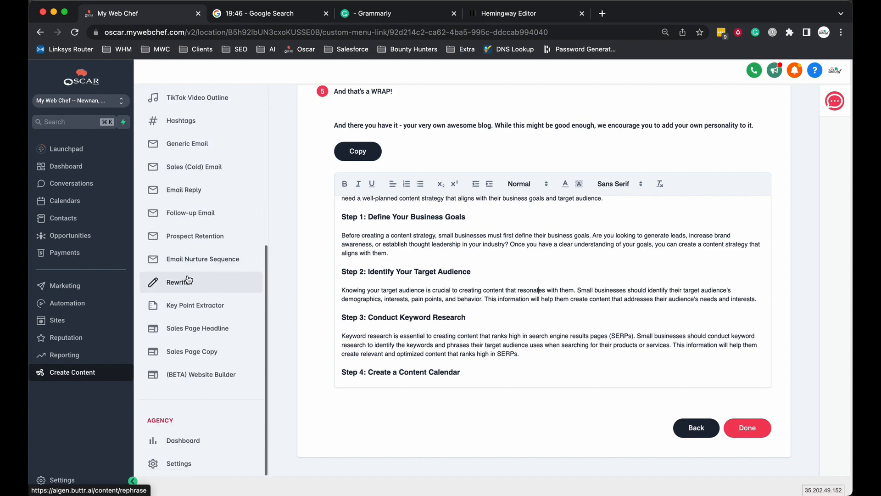
scroll(188, 280, "up", 5)
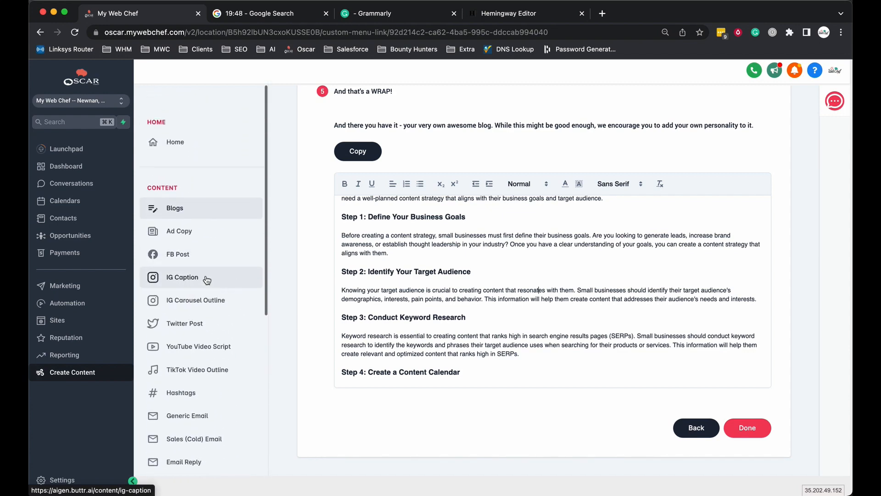
scroll(193, 276, "down", 5)
scroll(198, 269, "up", 2)
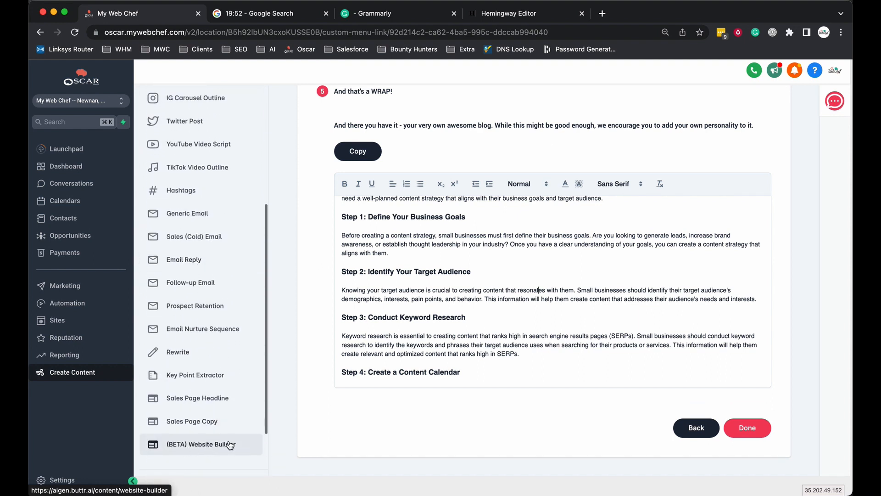
scroll(239, 225, "up", 5)
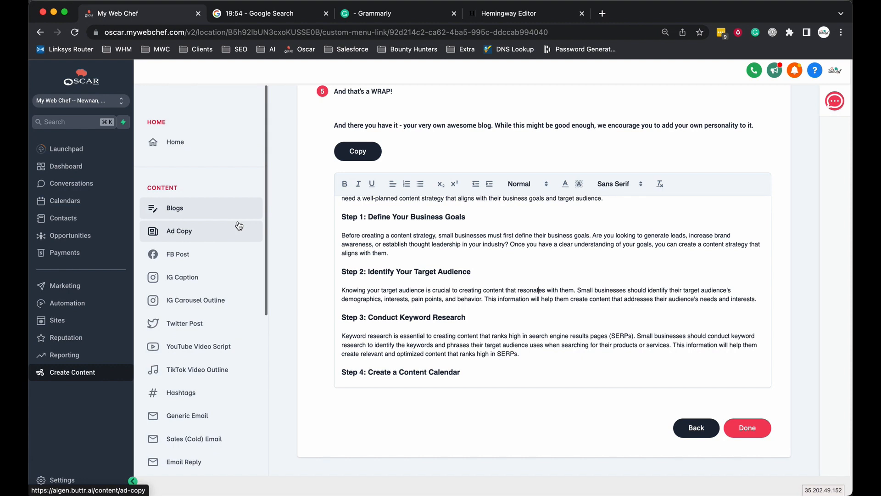